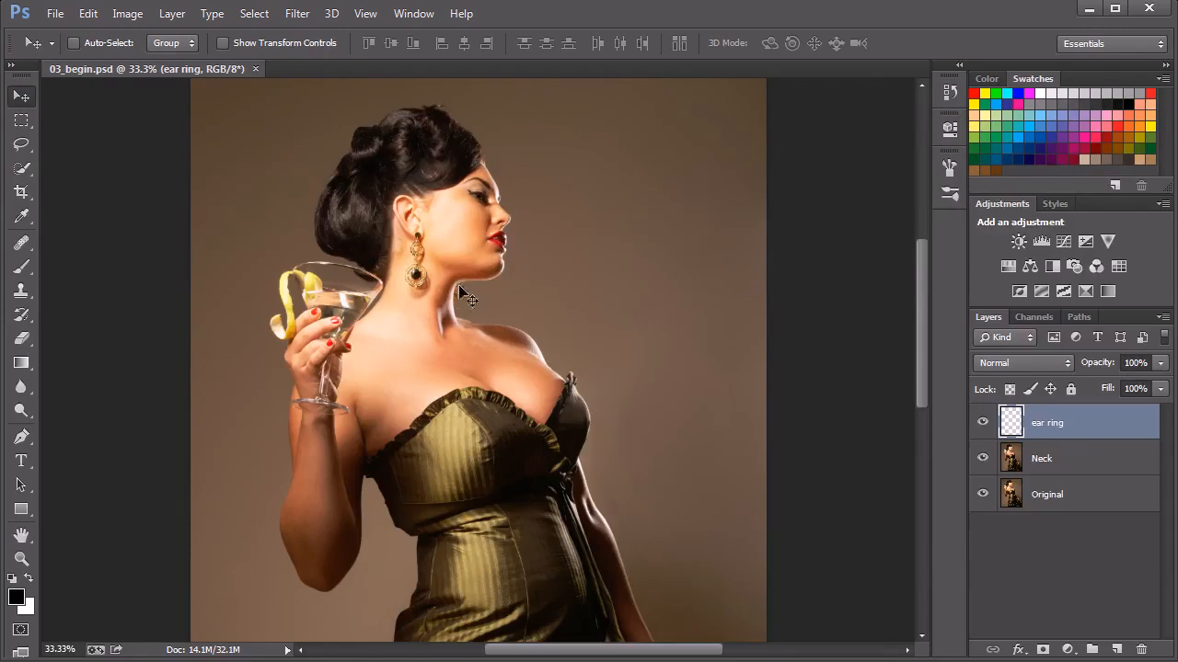
- Group the ear ring and Neck layers and name the group Neck
key(ctrl+plus)
key(ctrl+plus)
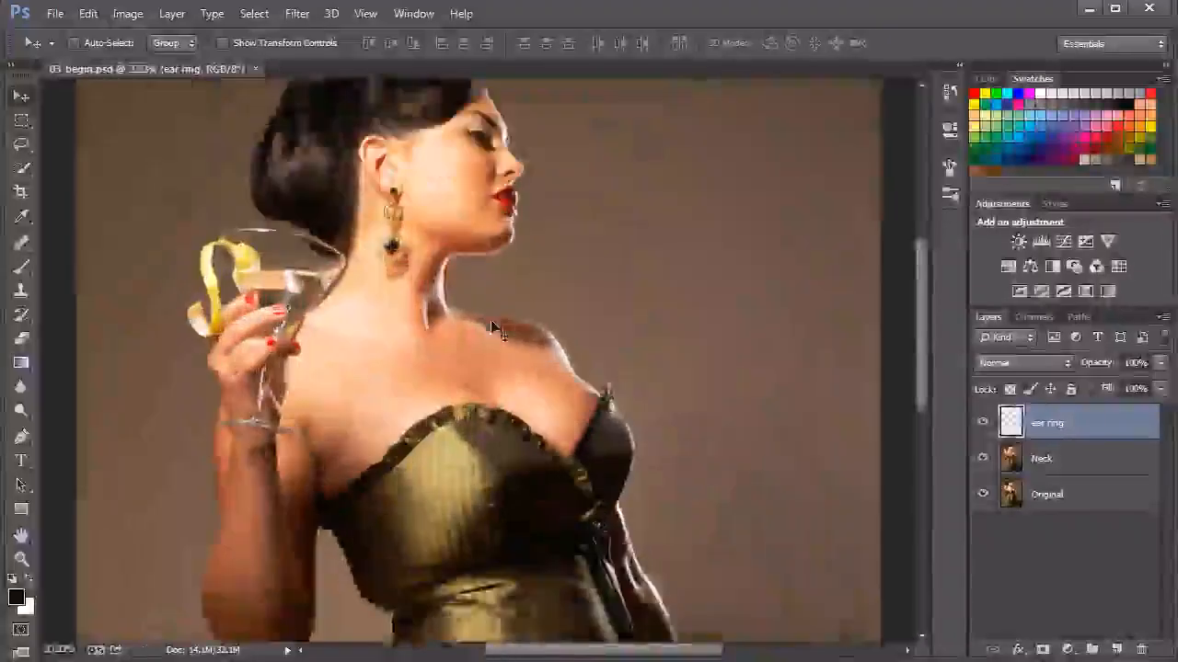
drag(507, 259, 540, 387)
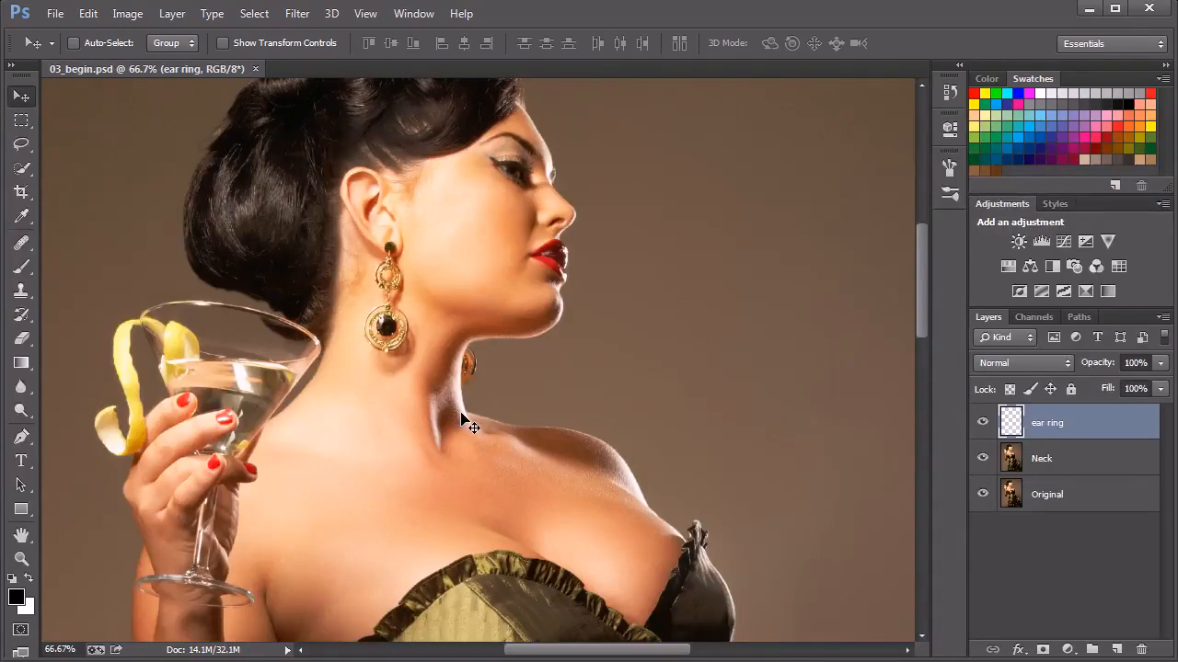
scroll(583, 374, up, 3)
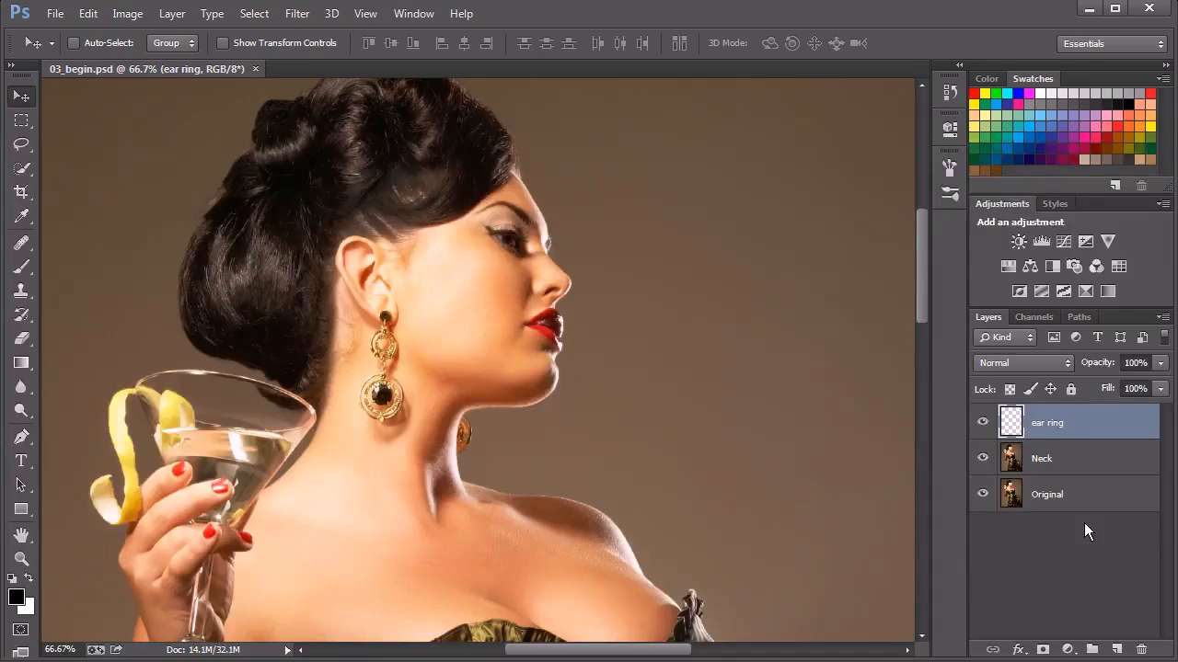
shift+click(1078, 454)
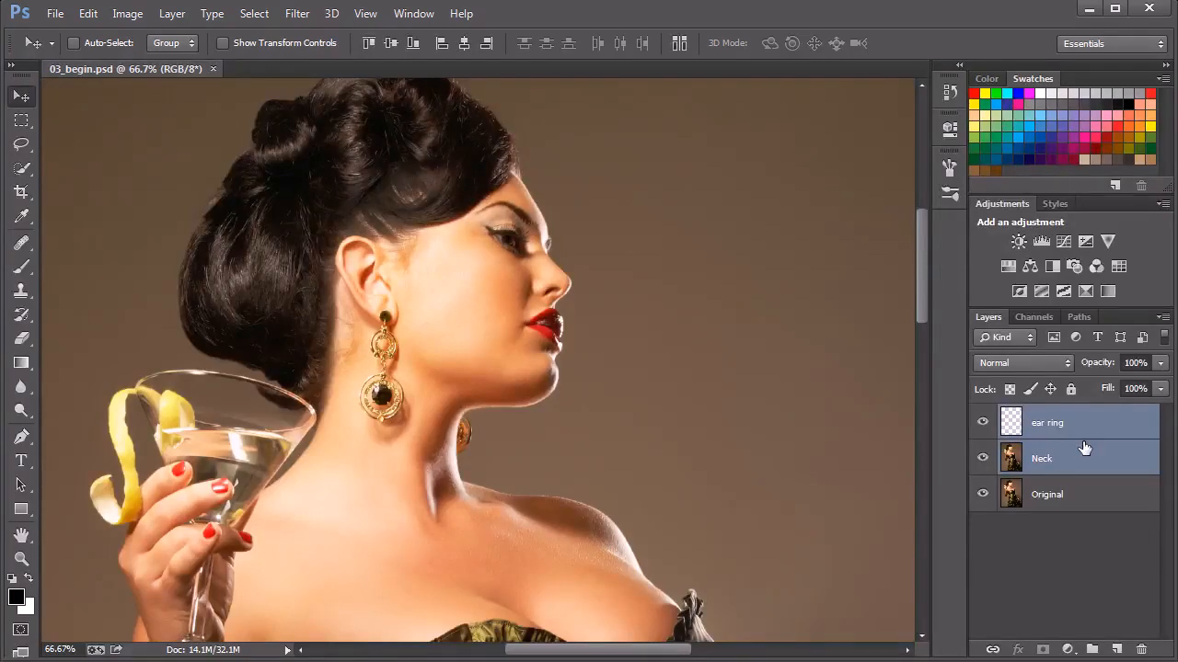
key(ctrl+g)
double_click(1065, 415)
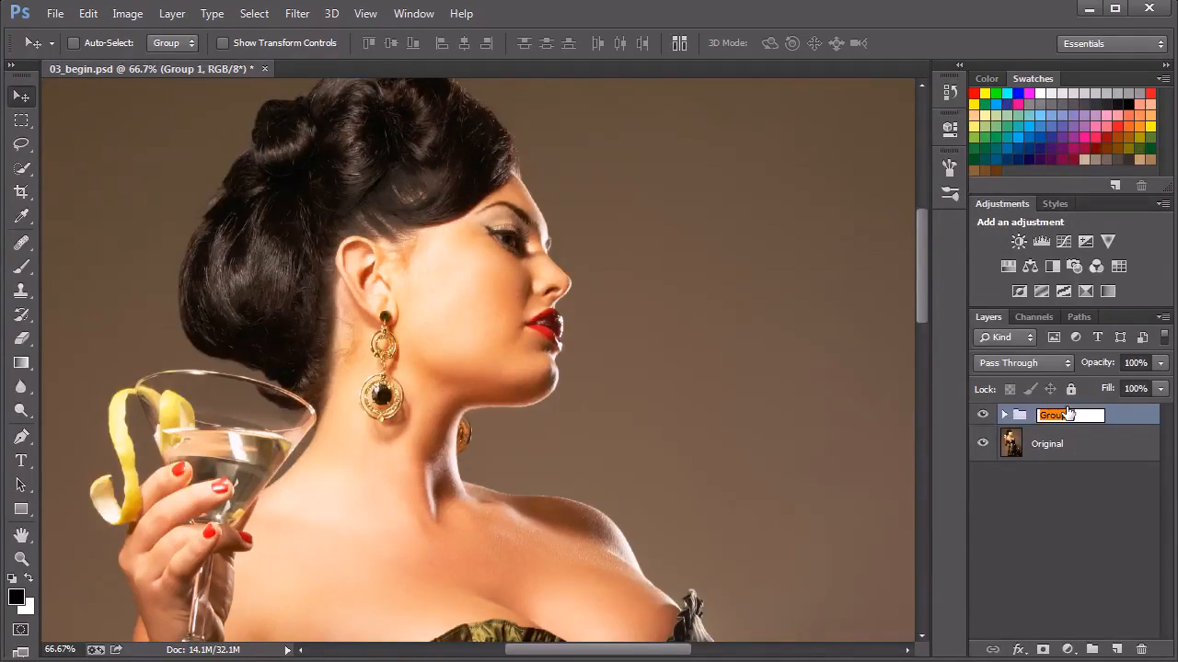
text(Neck)
key(Return)
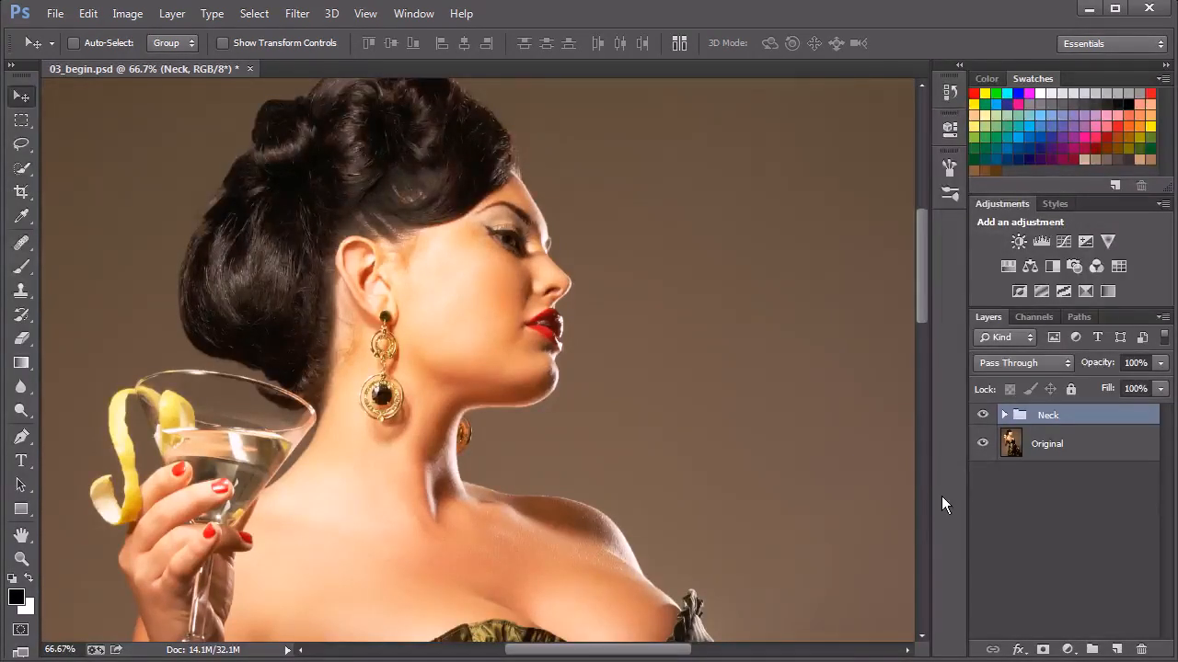
- Stamp all visible layers into a new merged layer above the Neck group and name it Chin
key(ctrl+shift+alt+e)
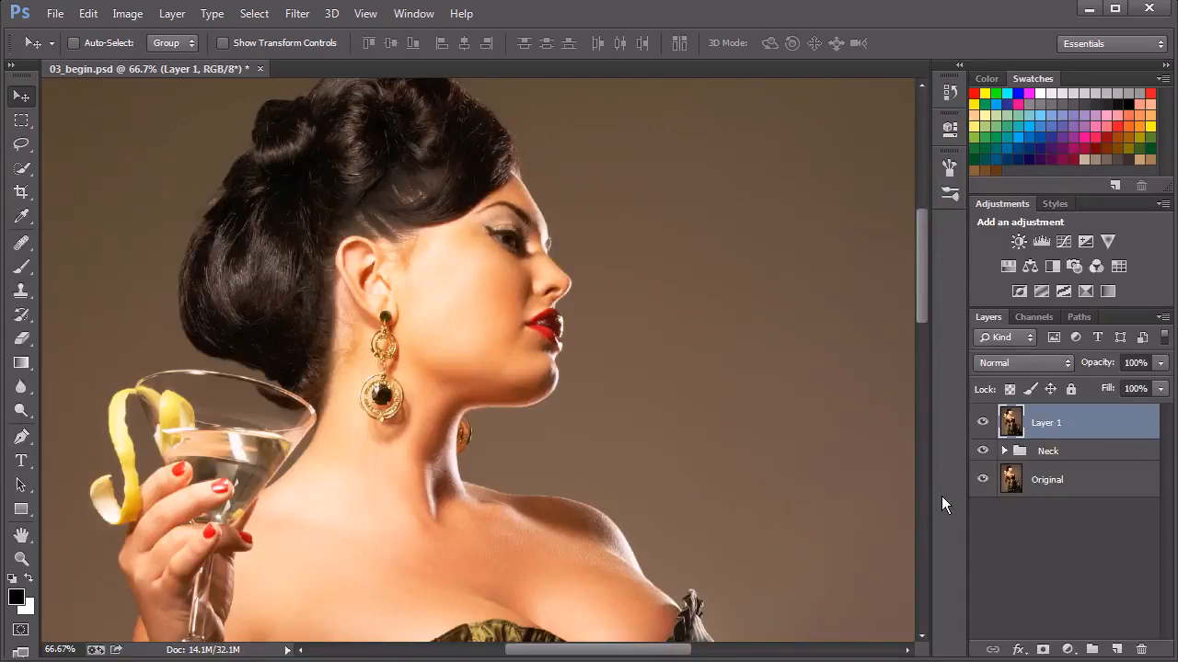
double_click(1056, 424)
text(Chin)
key(Return)
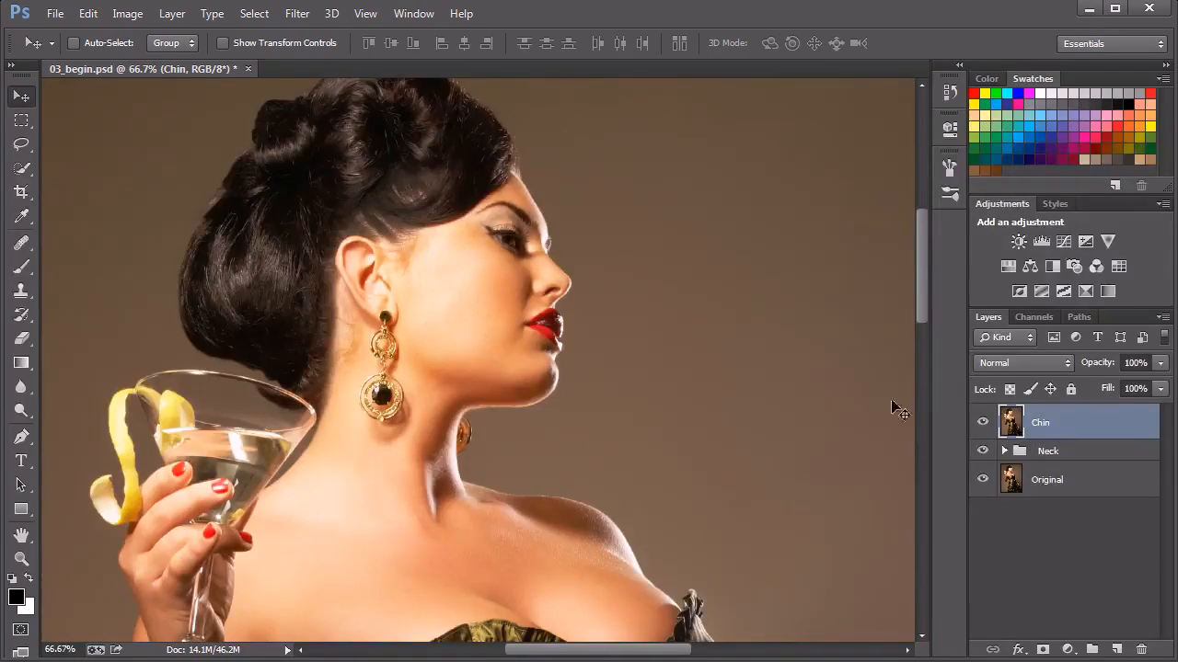
- Open the Chin layer in the Liquify filter and freeze the lips, cheek, neck and background areas surrounding the chin
click(297, 14)
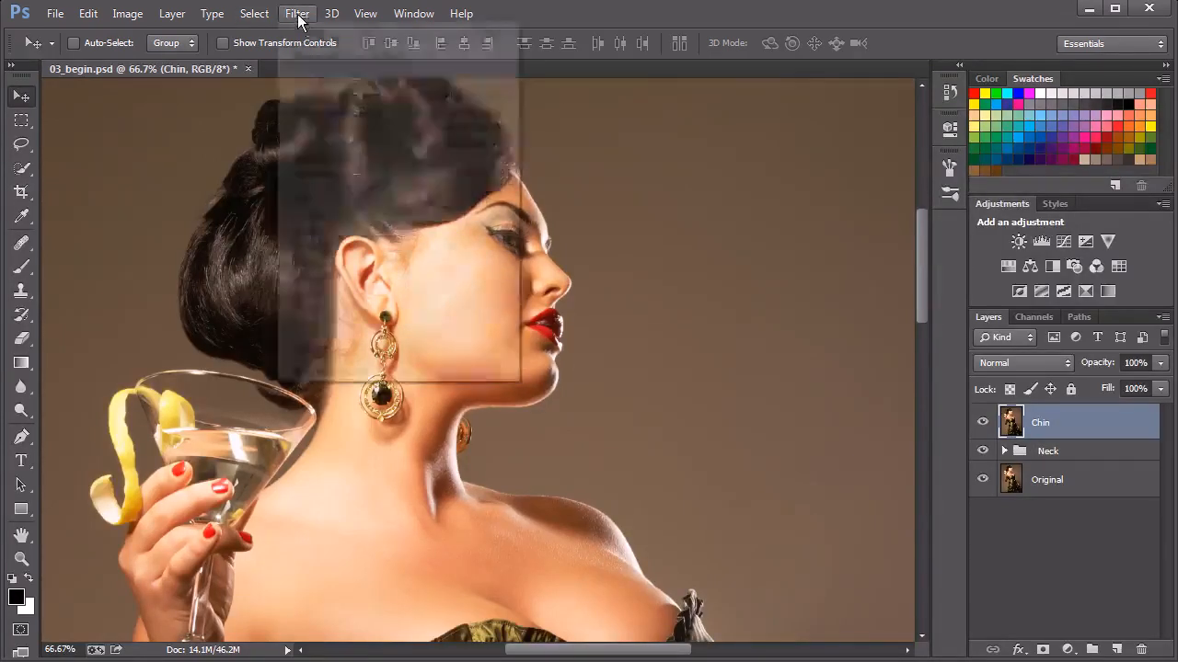
click(313, 146)
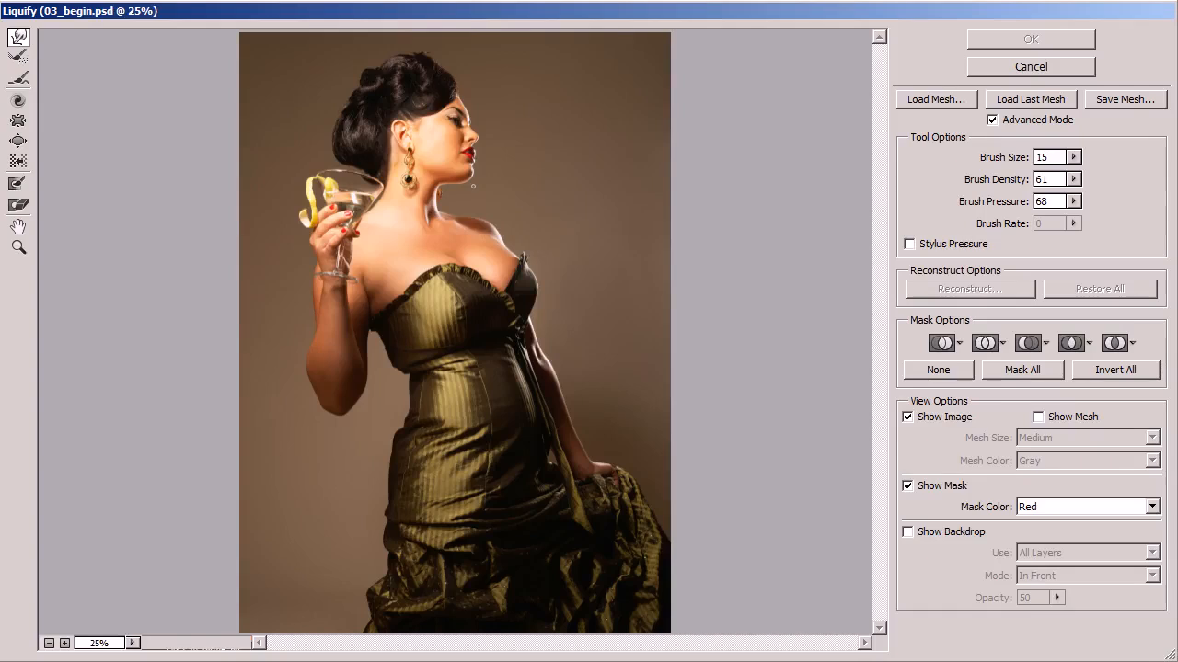
key(ctrl+plus)
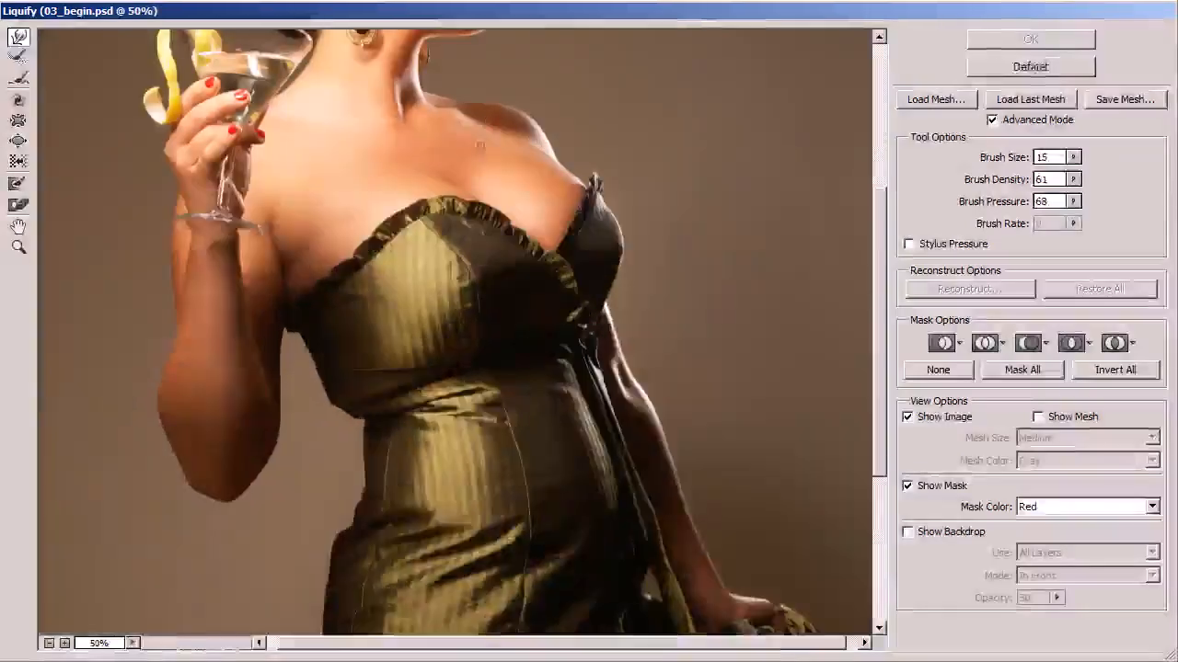
drag(486, 86, 535, 458)
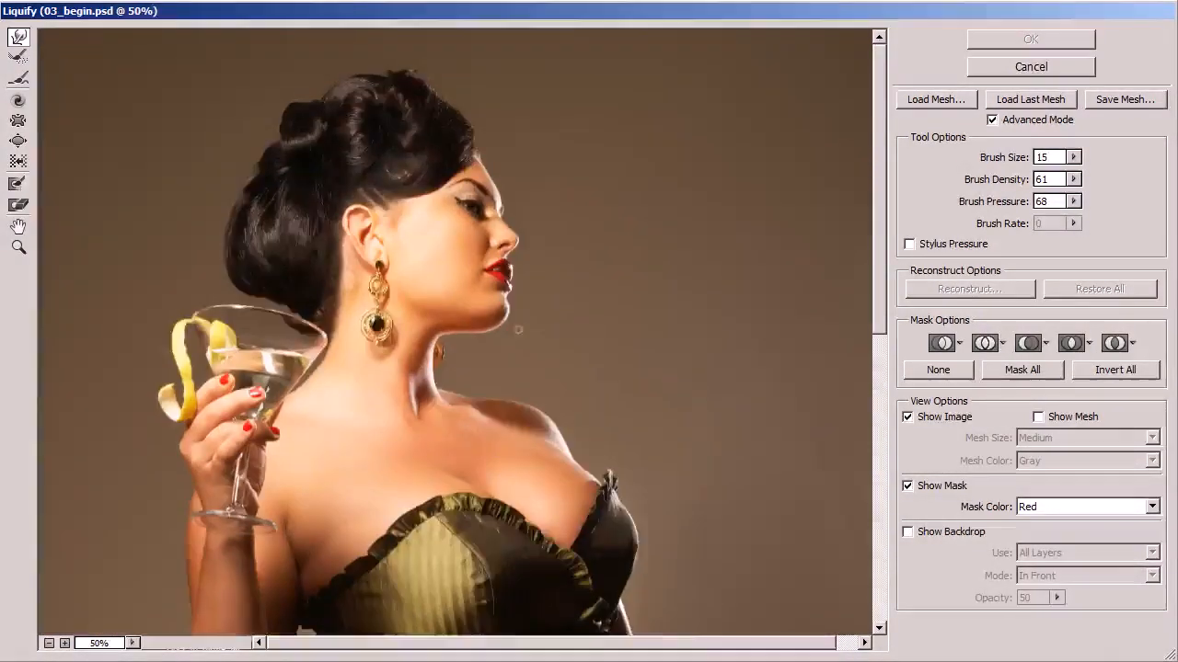
key(ctrl+plus)
drag(575, 309, 590, 494)
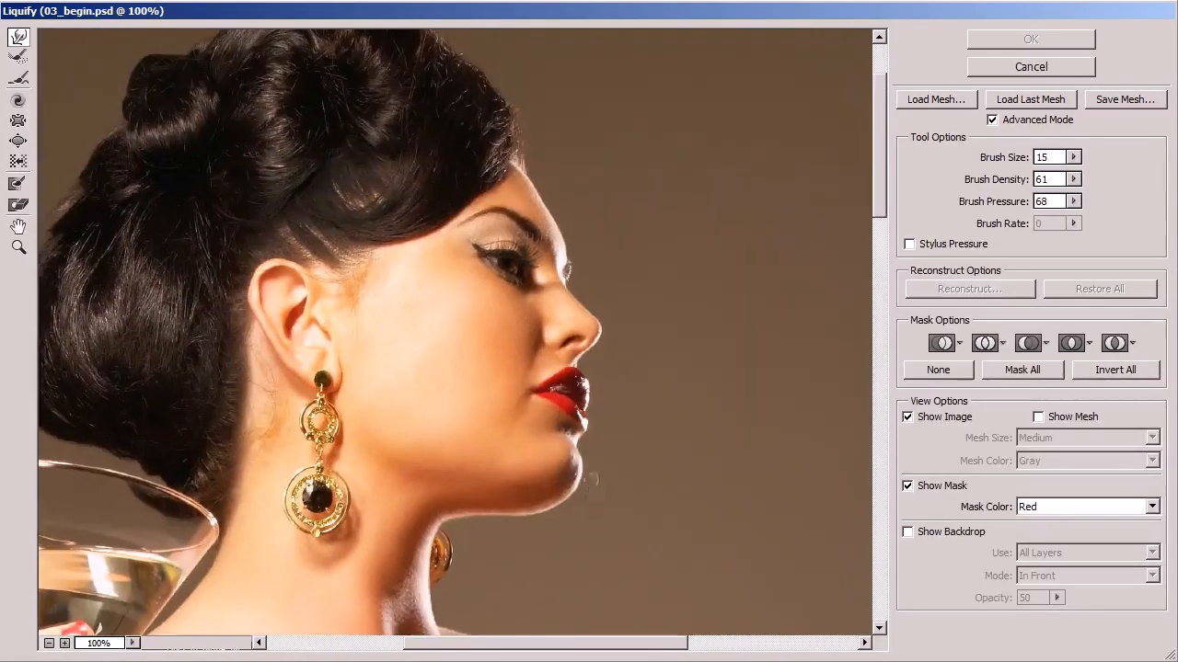
key(ctrl+plus)
drag(691, 499, 644, 297)
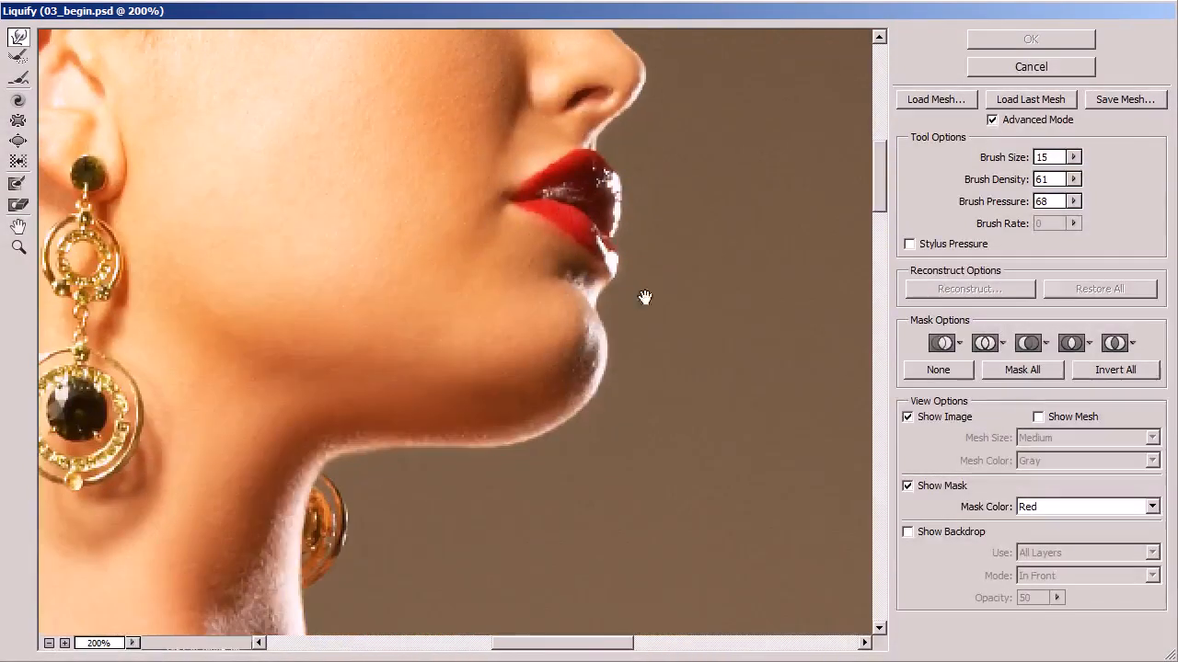
click(17, 184)
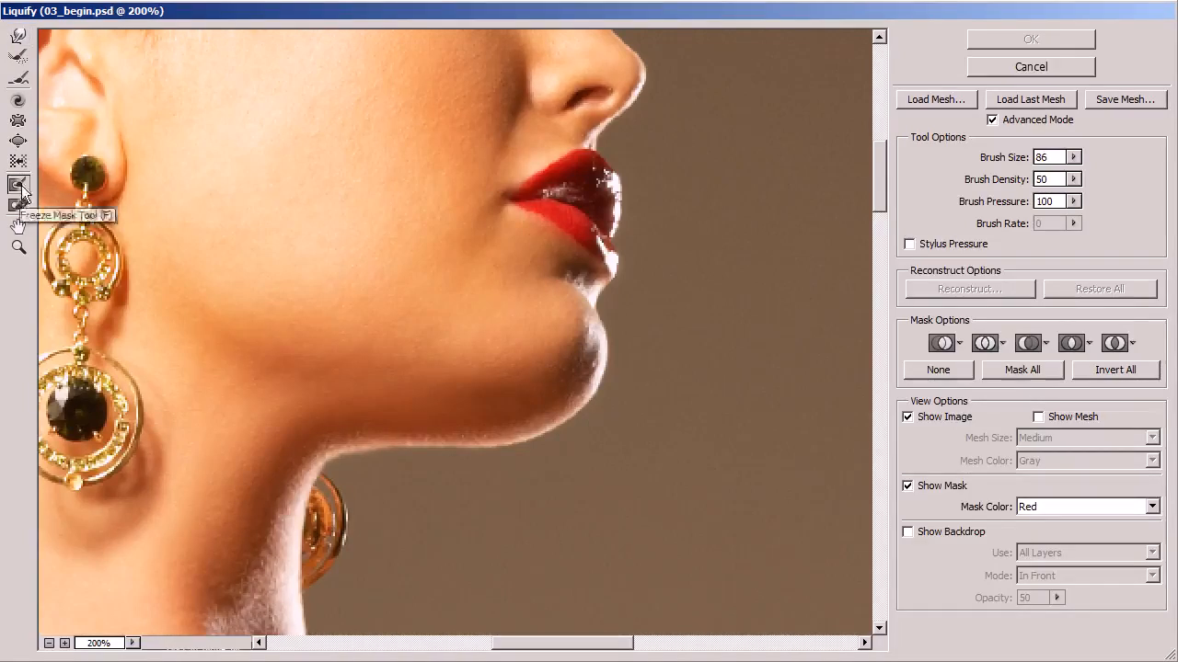
mouse_move(662, 216)
mouse_down()
mouse_move(689, 209)
mouse_move(539, 153)
mouse_move(671, 231)
mouse_move(552, 115)
mouse_move(473, 79)
mouse_move(211, 552)
mouse_move(368, 592)
mouse_move(438, 552)
mouse_move(294, 465)
mouse_move(451, 593)
mouse_move(516, 580)
mouse_move(248, 418)
mouse_move(242, 184)
mouse_move(237, 381)
mouse_move(565, 92)
mouse_move(553, 167)
mouse_move(626, 197)
mouse_move(511, 193)
mouse_move(323, 471)
mouse_move(408, 521)
mouse_move(319, 528)
mouse_move(331, 562)
mouse_move(289, 430)
mouse_move(350, 150)
mouse_move(466, 115)
mouse_up()
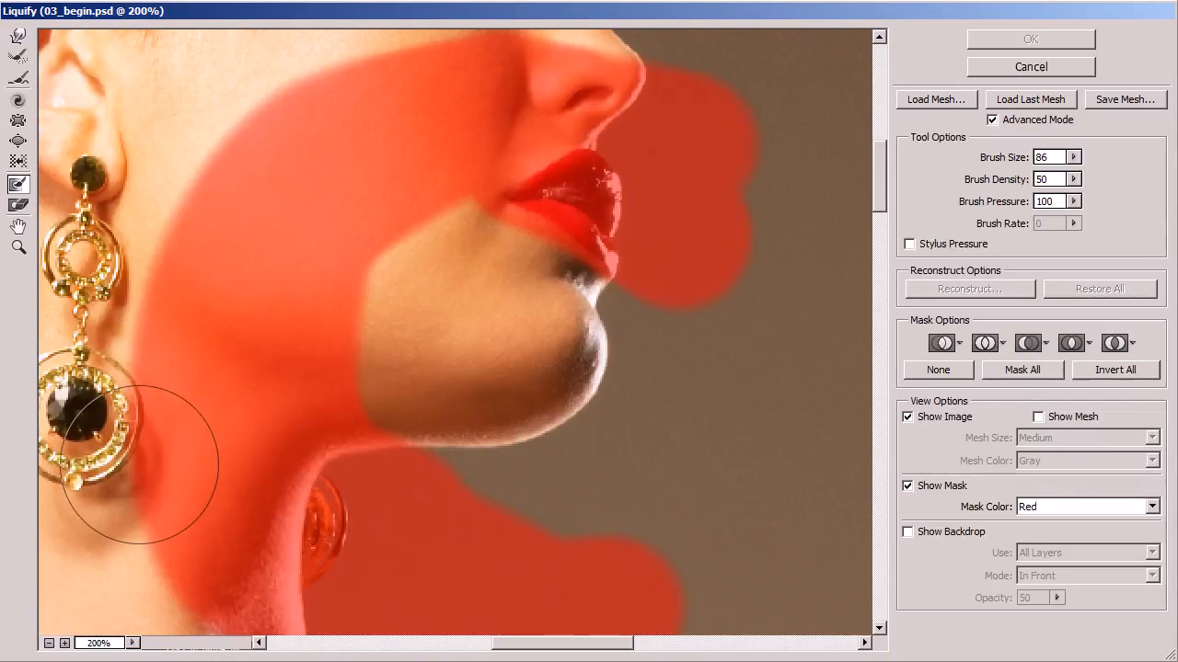
mouse_move(654, 591)
mouse_down()
mouse_move(630, 442)
mouse_move(656, 555)
mouse_up()
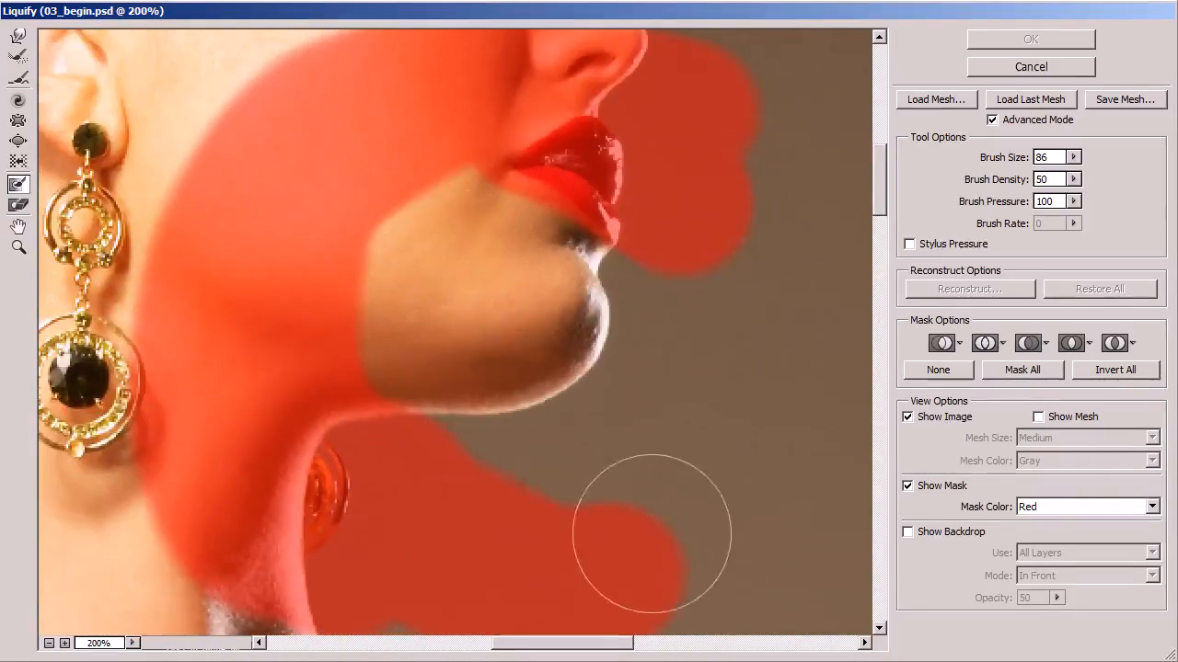
mouse_move(378, 162)
mouse_down()
mouse_move(365, 193)
mouse_move(498, 64)
mouse_up()
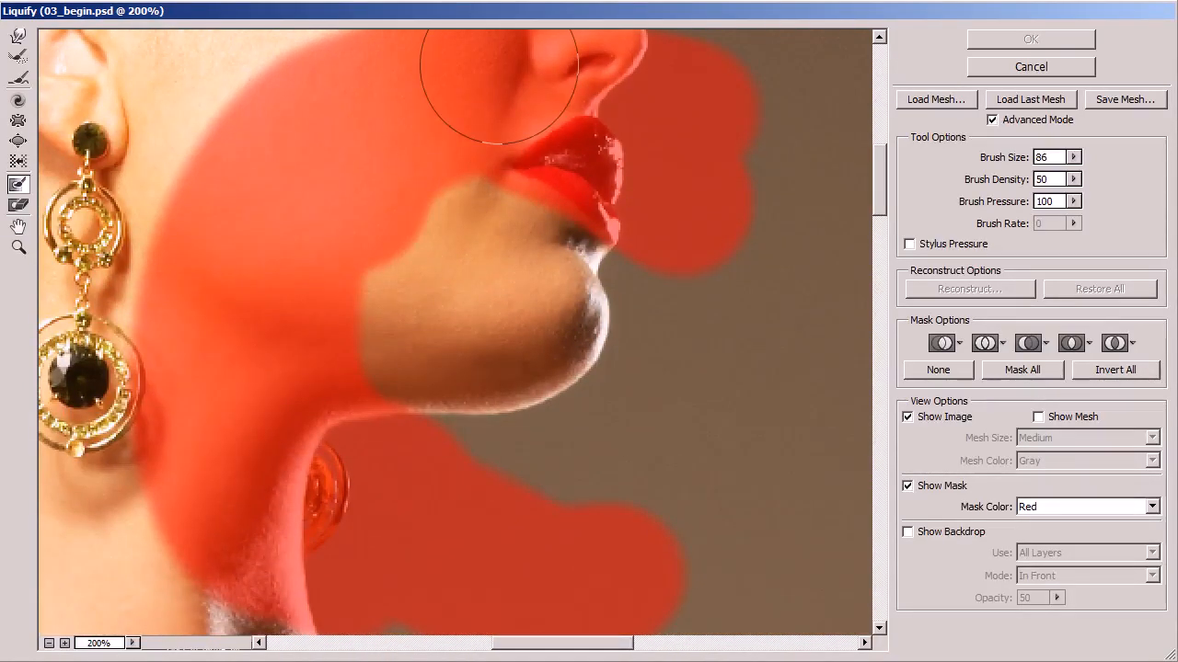
- Set up the Pucker tool with a brush size of 112 and a density of 100
click(18, 123)
click(18, 121)
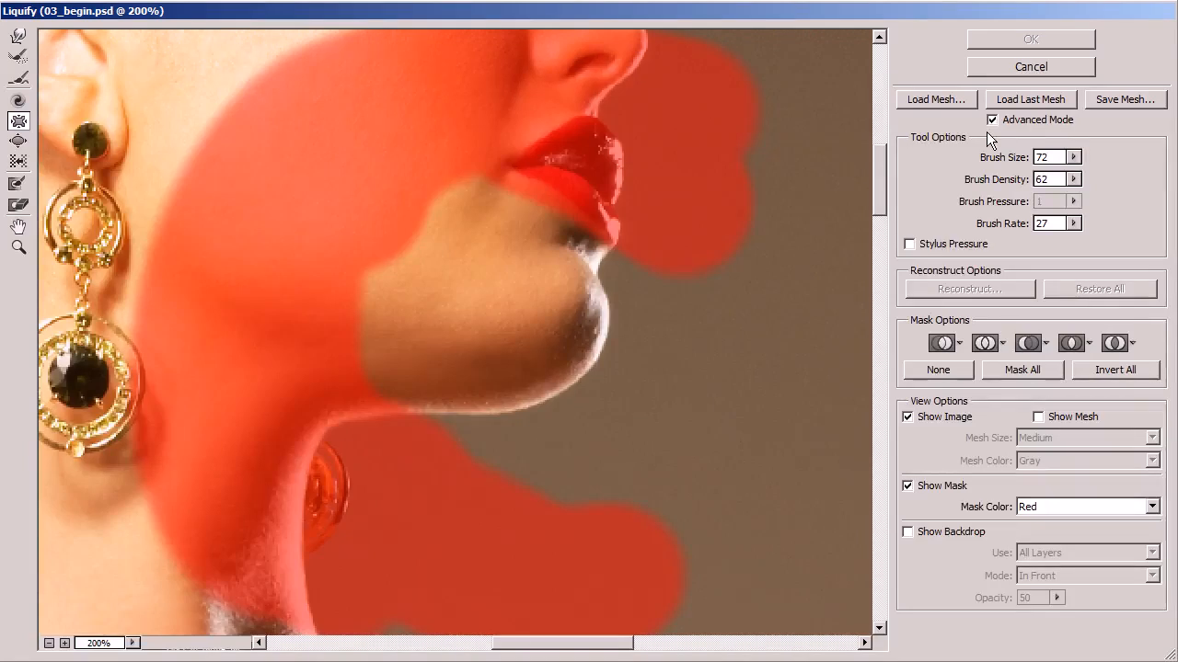
mouse_move(999, 165)
mouse_down()
mouse_move(1018, 164)
mouse_move(1003, 164)
mouse_up()
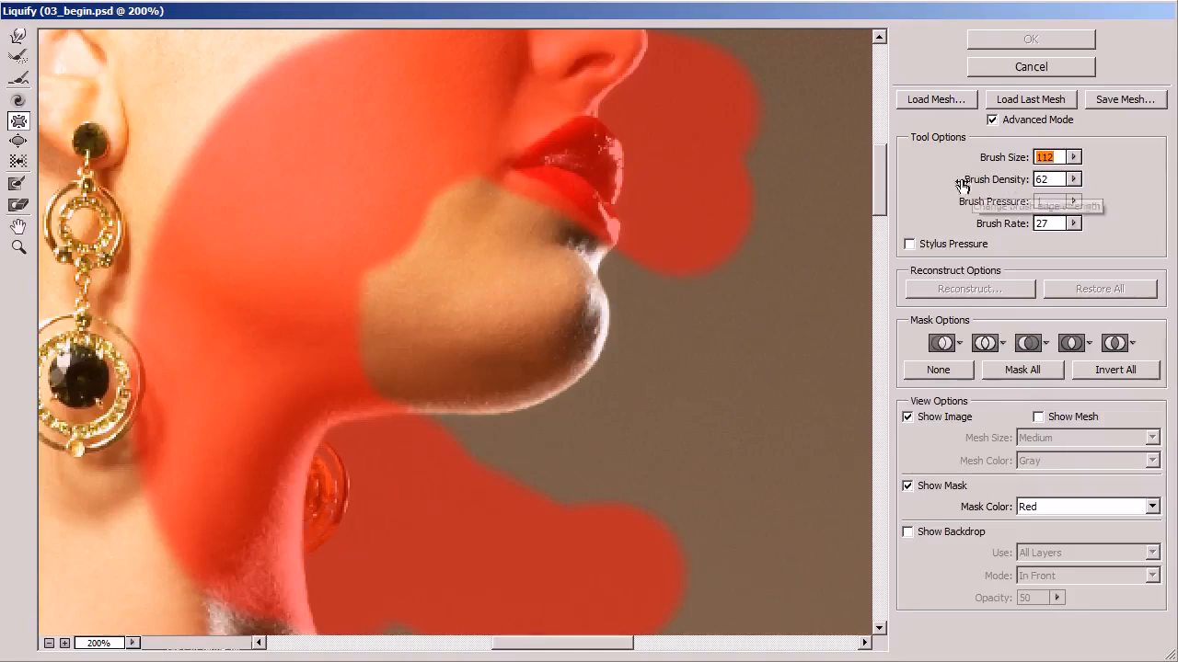
drag(978, 184, 1040, 185)
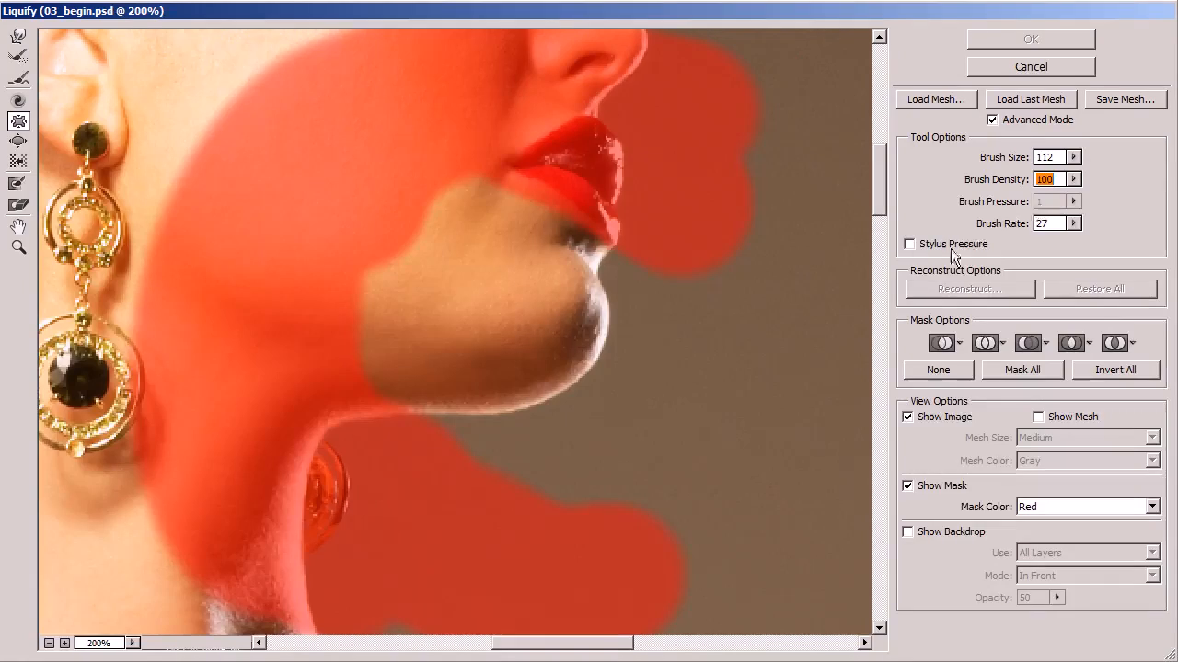
- Try to pucker the chin with the brush rate raised to 100, and undo the distortion
drag(986, 228, 1093, 233)
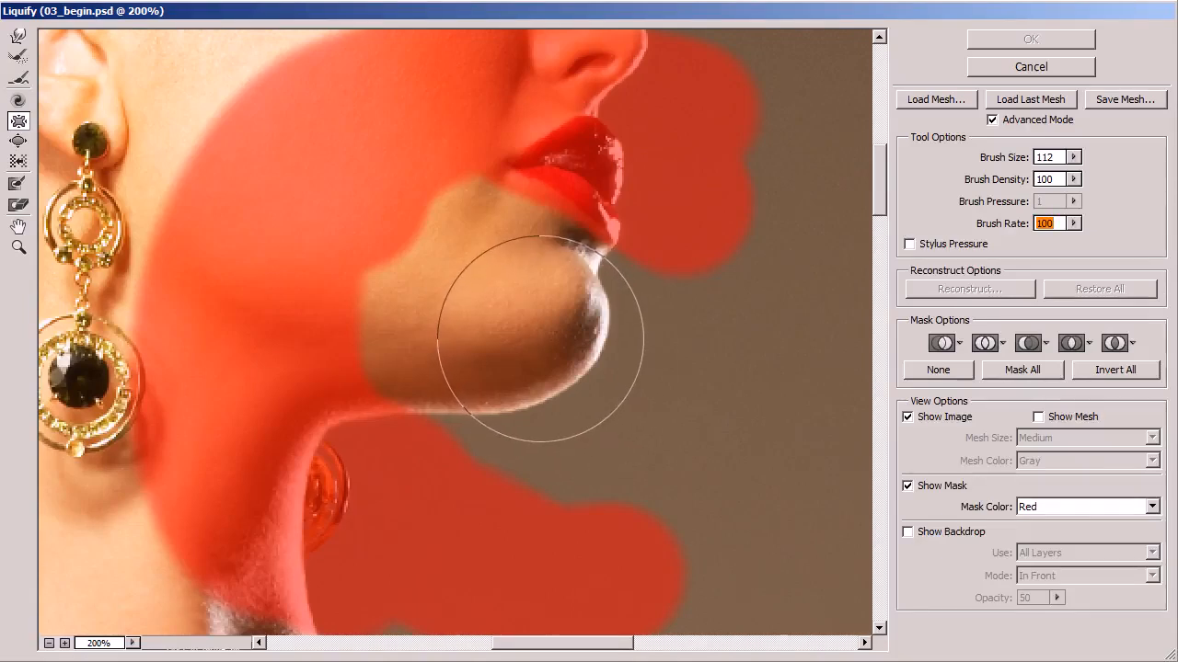
drag(540, 339, 539, 318)
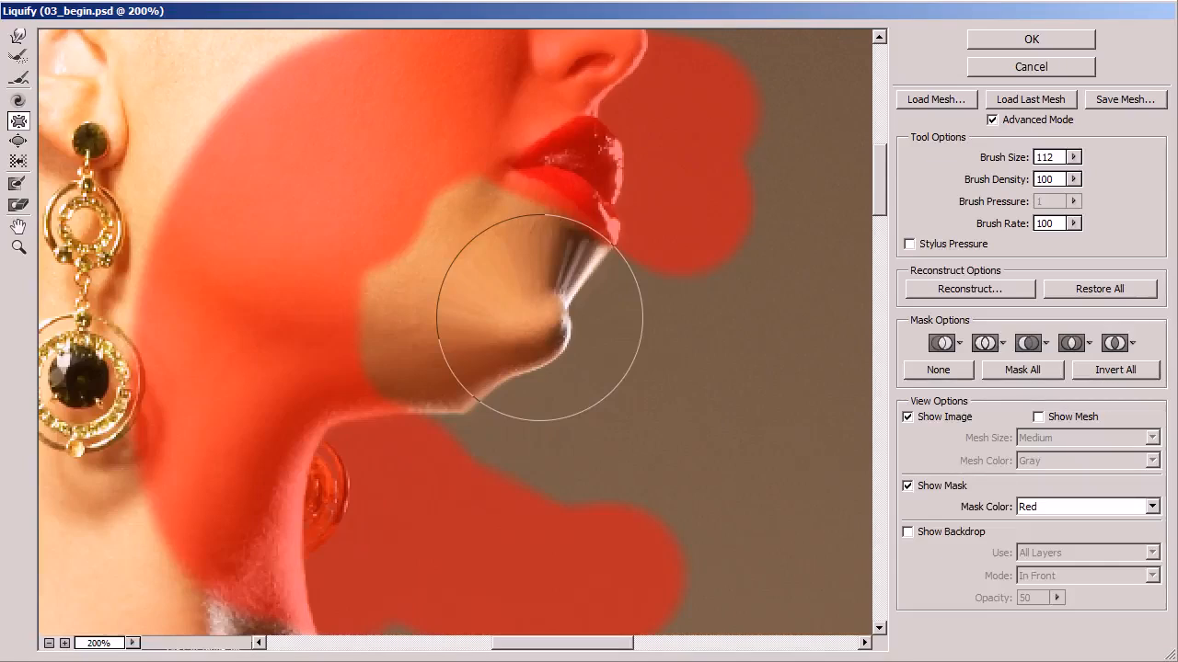
drag(540, 317, 540, 317)
- Shrink the chin with the Pucker tool at brush rate 28, and reduce the brush to size 52 and density 58
drag(1019, 225, 955, 235)
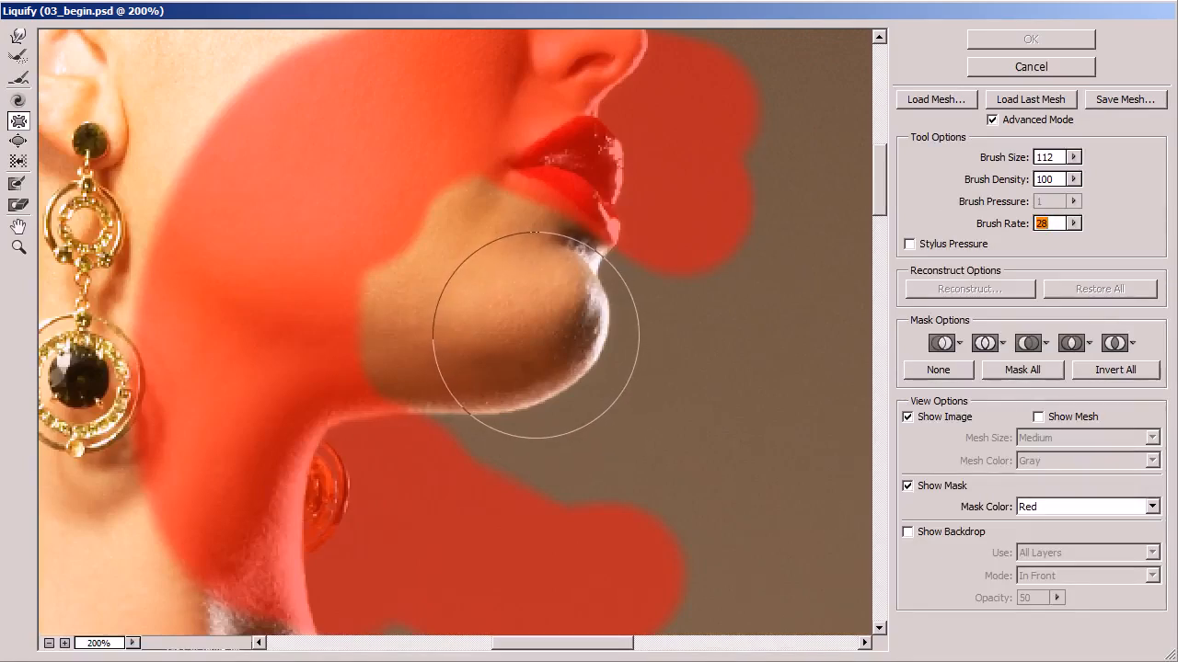
drag(536, 333, 546, 310)
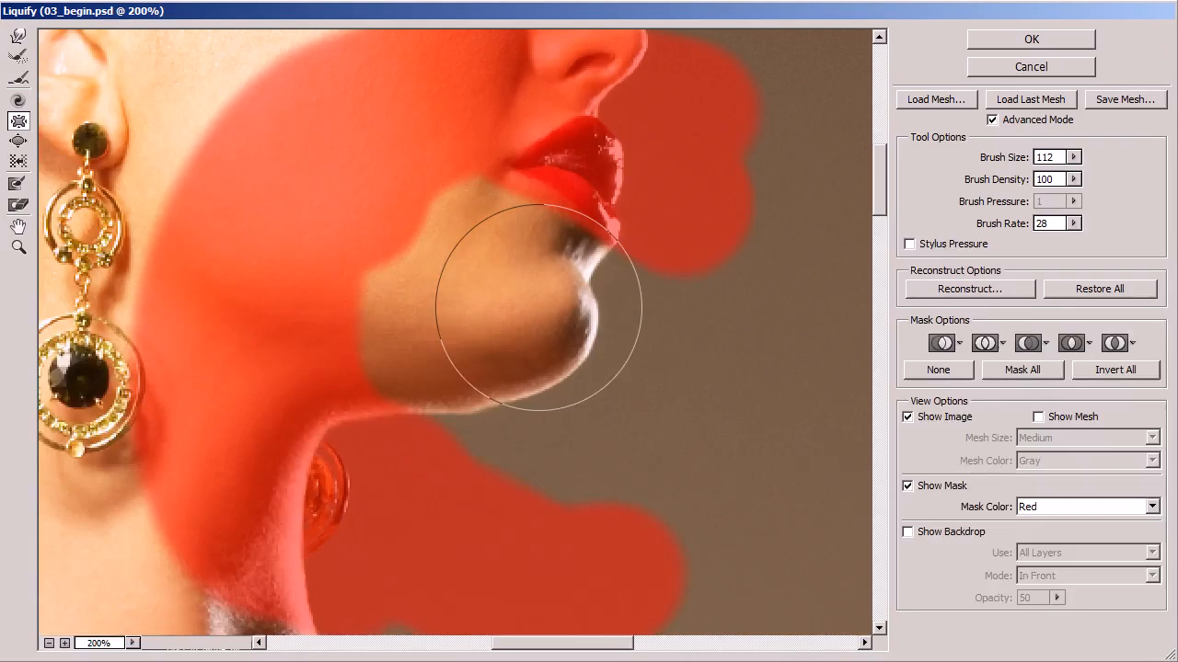
mouse_move(1012, 182)
mouse_down()
mouse_move(972, 188)
mouse_move(1018, 157)
mouse_move(990, 165)
mouse_up()
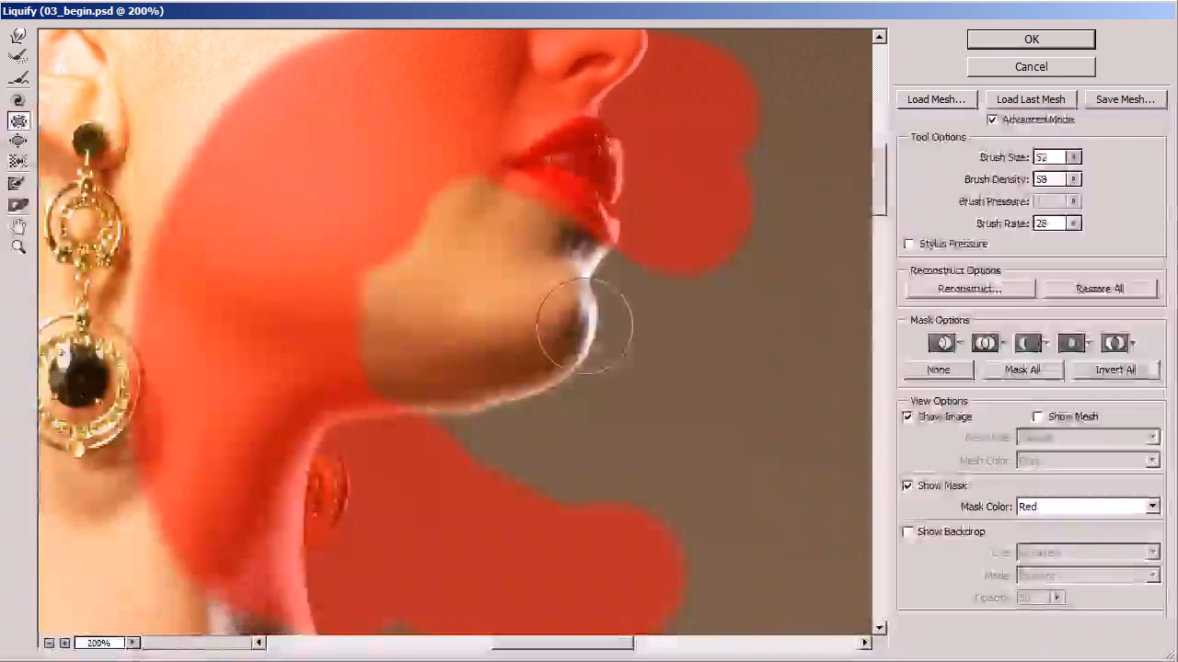
- Refine the chin contour with the Forward Warp tool at density 58 and pressure 61, using size 49 and size 15 below the lower lip
click(18, 38)
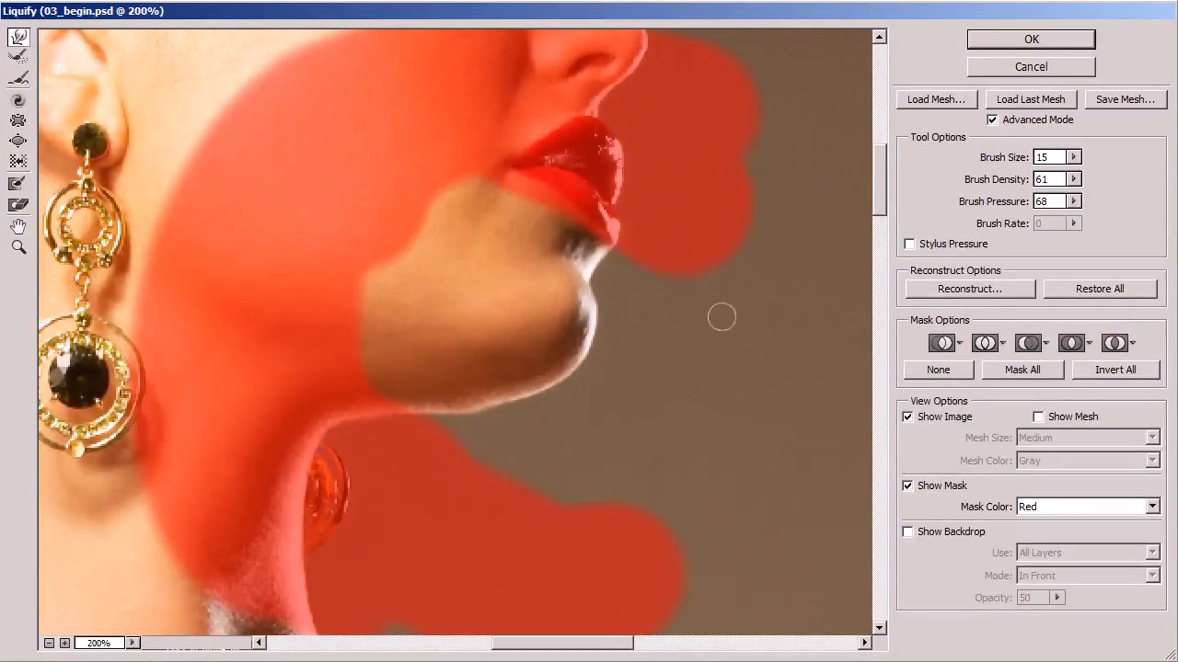
drag(1016, 162, 1001, 184)
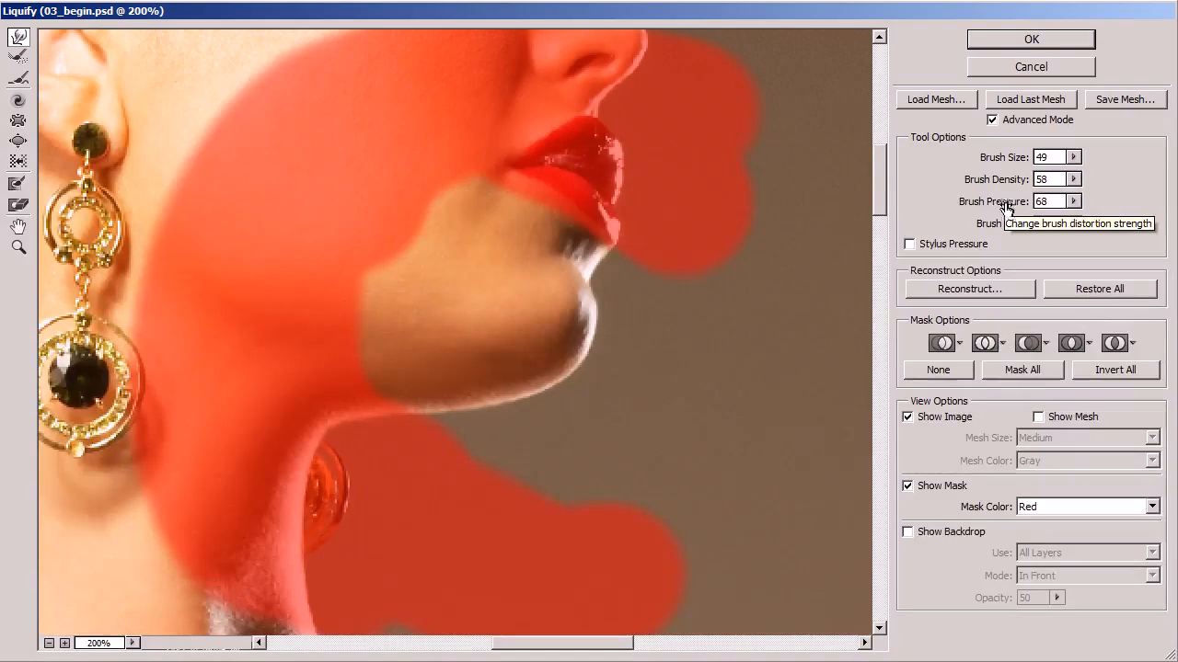
drag(1003, 206, 1005, 210)
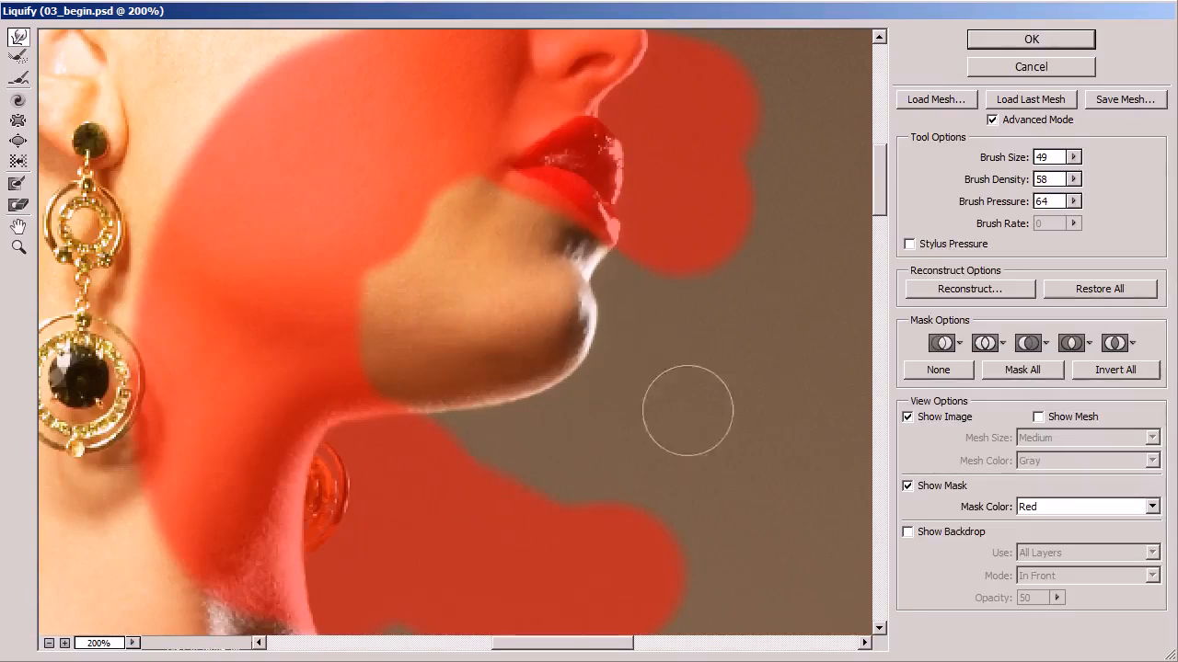
drag(993, 202, 984, 205)
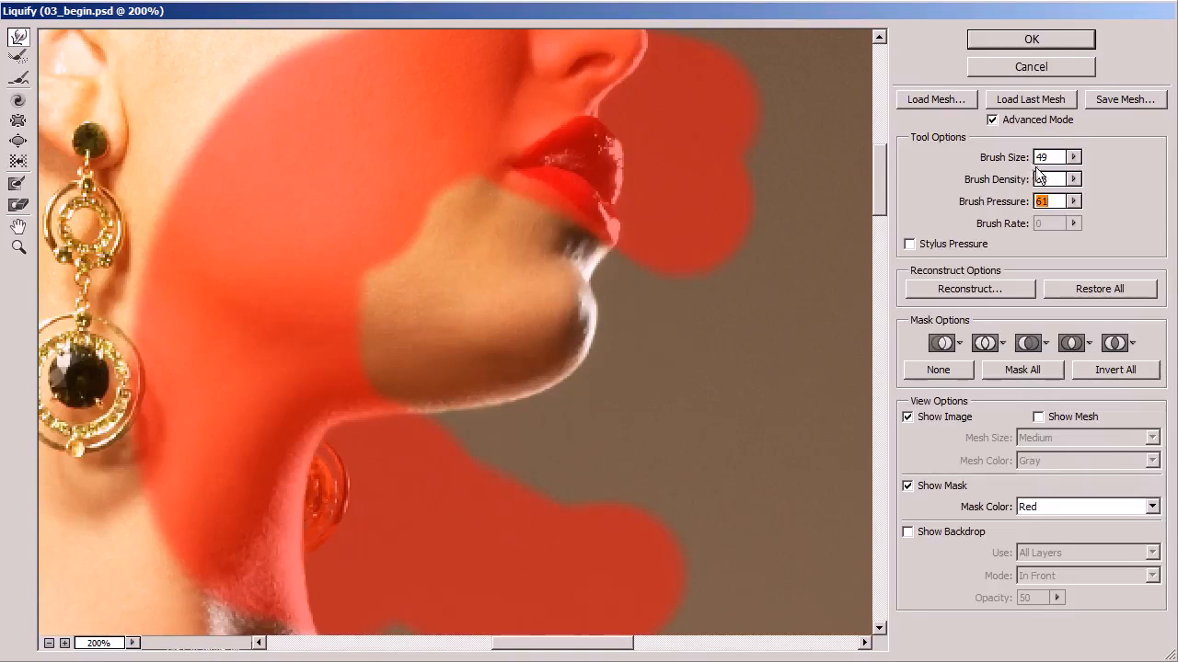
mouse_move(1012, 161)
mouse_down()
mouse_move(992, 164)
mouse_move(1011, 162)
mouse_up()
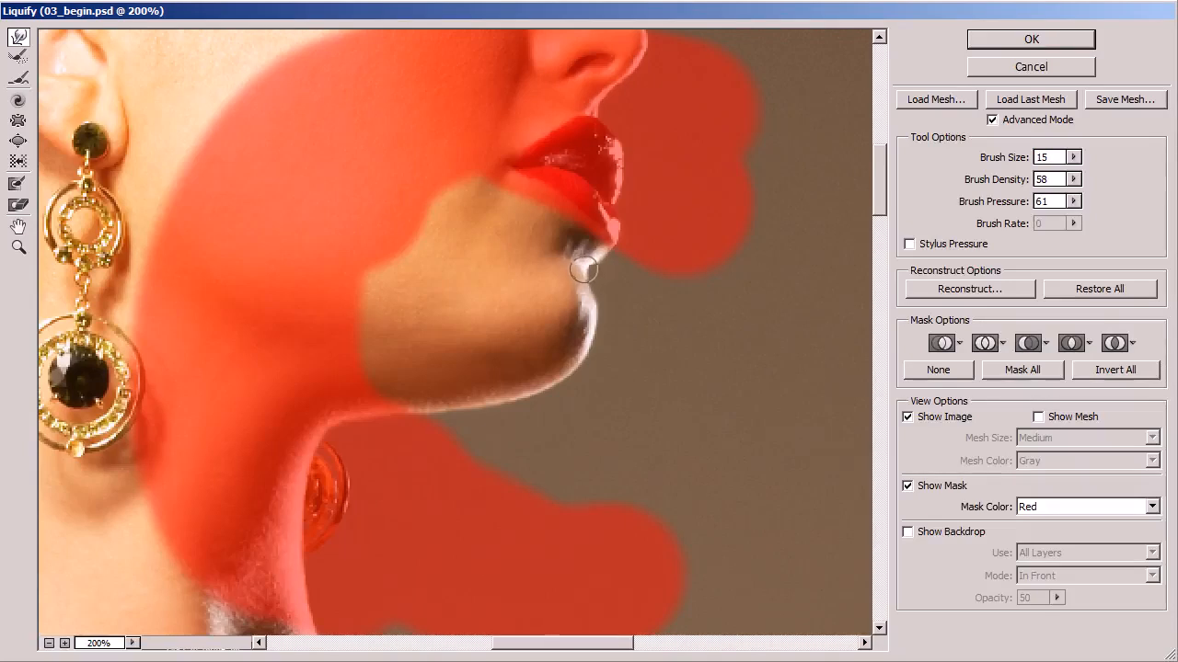
drag(585, 271, 613, 269)
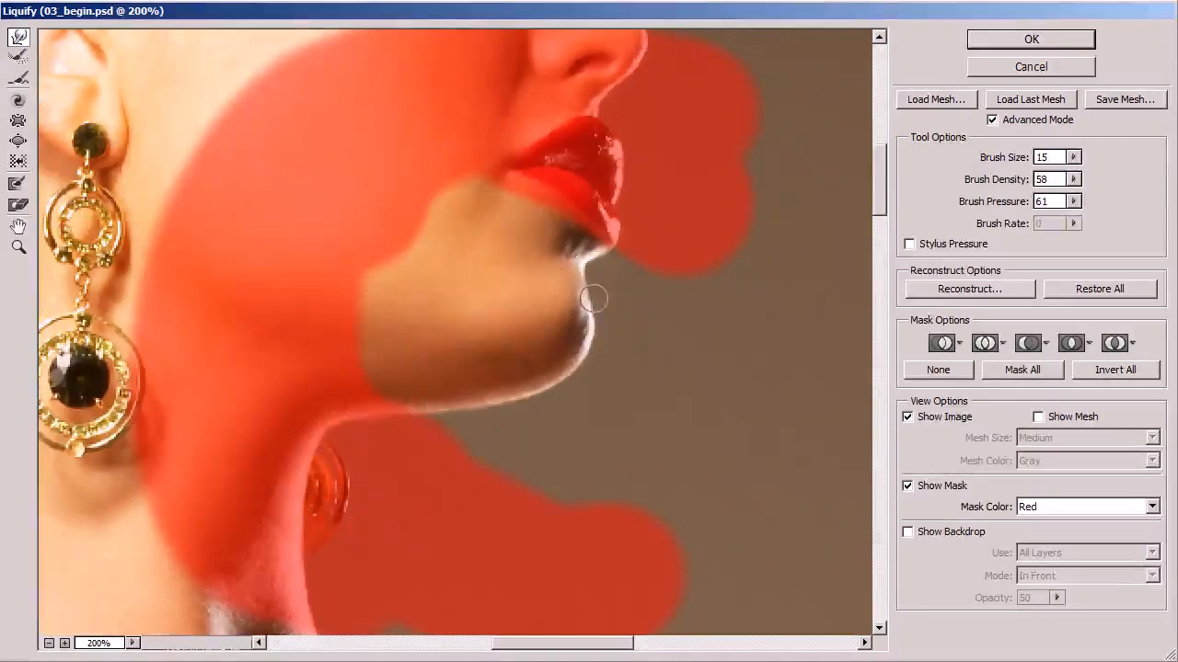
- Review the reshaped chin at several magnifications, ending with the whole figure in view
key(ctrl+minus)
key(ctrl+minus)
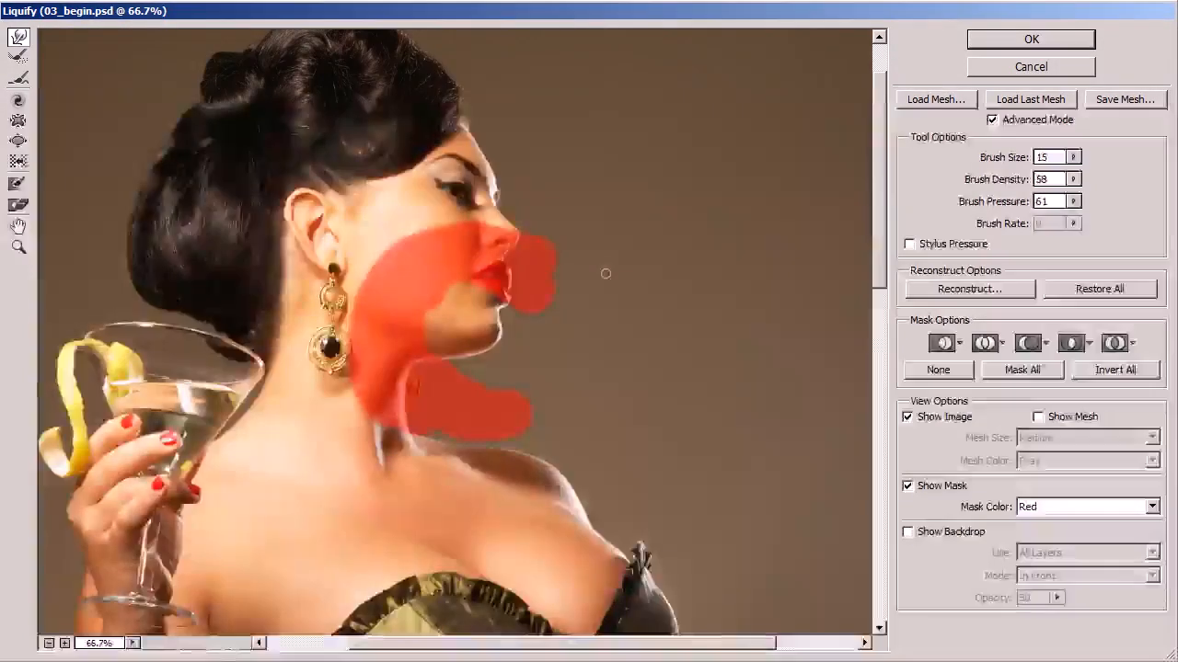
key(ctrl+plus)
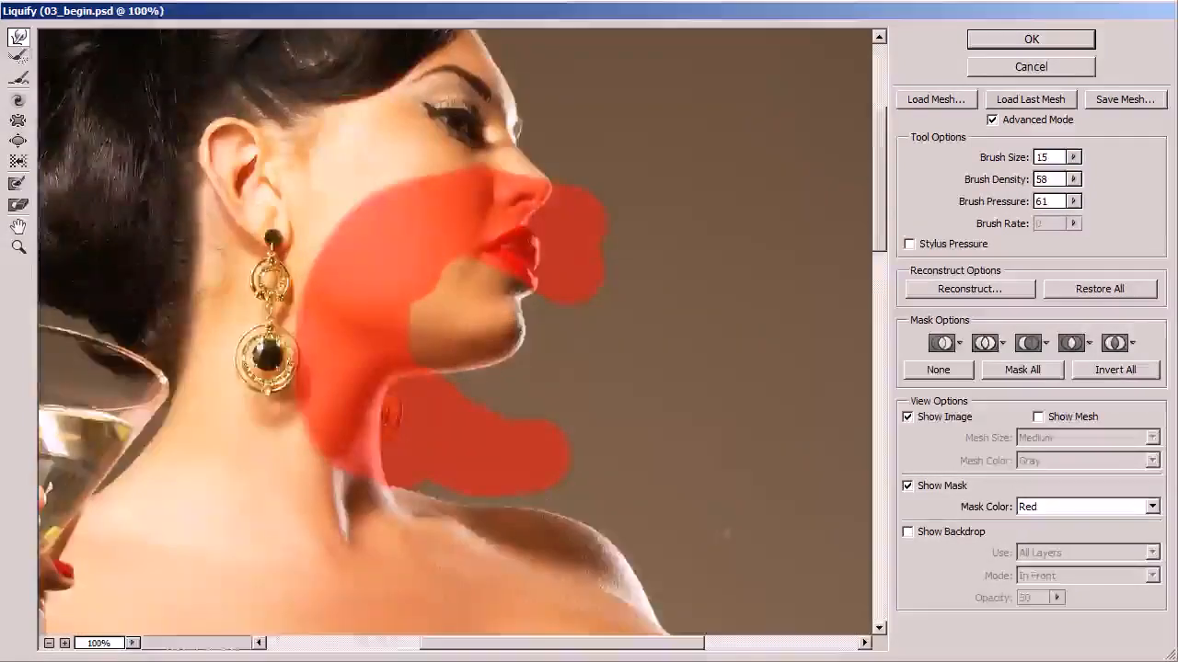
key(ctrl+minus)
key(ctrl+minus)
key(ctrl+minus)
key(ctrl+minus)
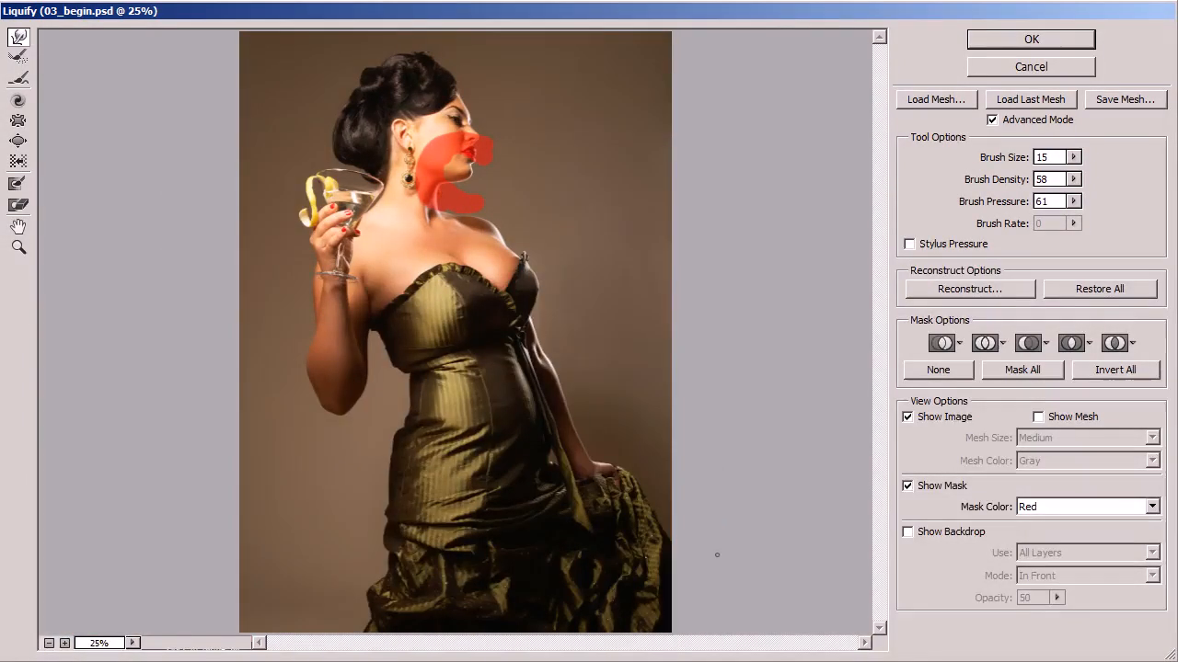
- Erase the red freeze mask around the chin and neck with the Thaw Mask tool at size 171, and apply the Liquify changes
double_click(1044, 157)
text(171)
mouse_move(457, 214)
mouse_down()
mouse_move(423, 213)
mouse_move(436, 149)
mouse_move(392, 230)
mouse_up()
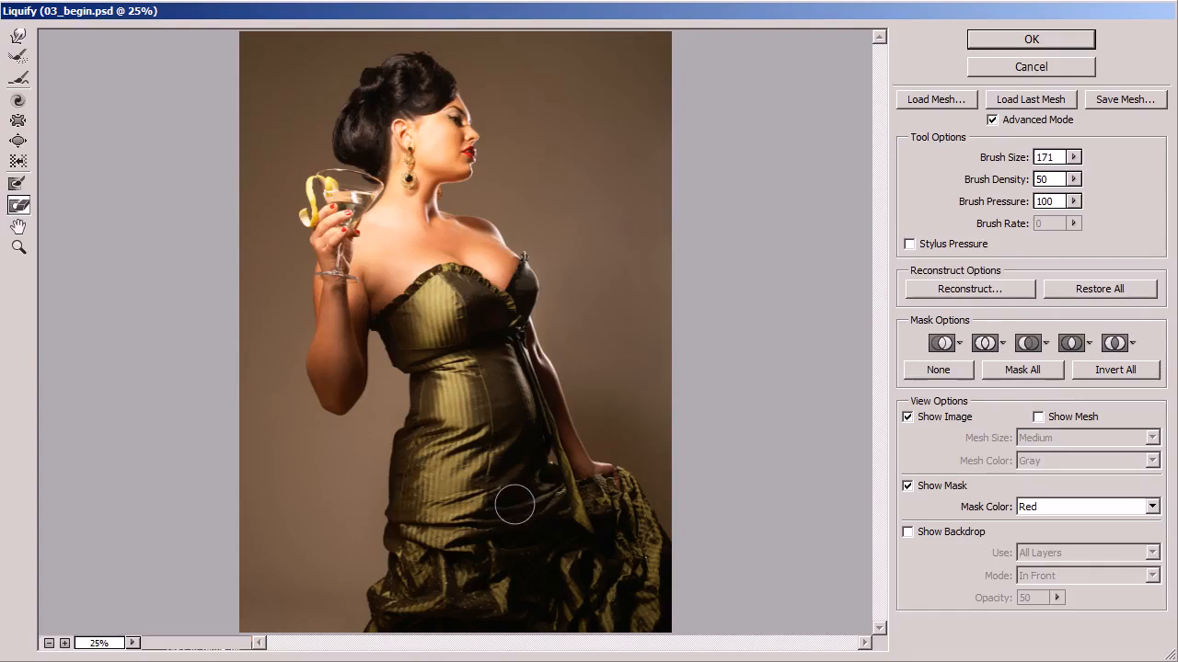
click(1046, 39)
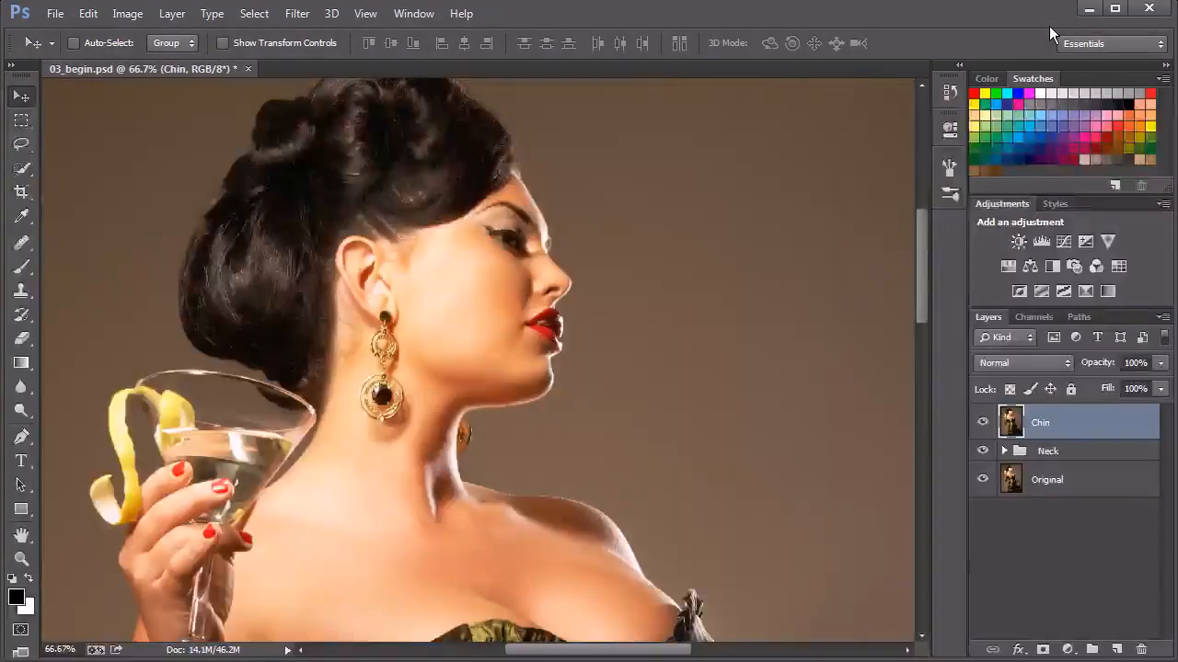
- Compare the upper body with the Chin layer hidden and shown at 33.3% magnification
key(ctrl+minus)
key(ctrl+minus)
drag(690, 574, 624, 474)
click(982, 422)
click(983, 422)
click(982, 423)
click(983, 422)
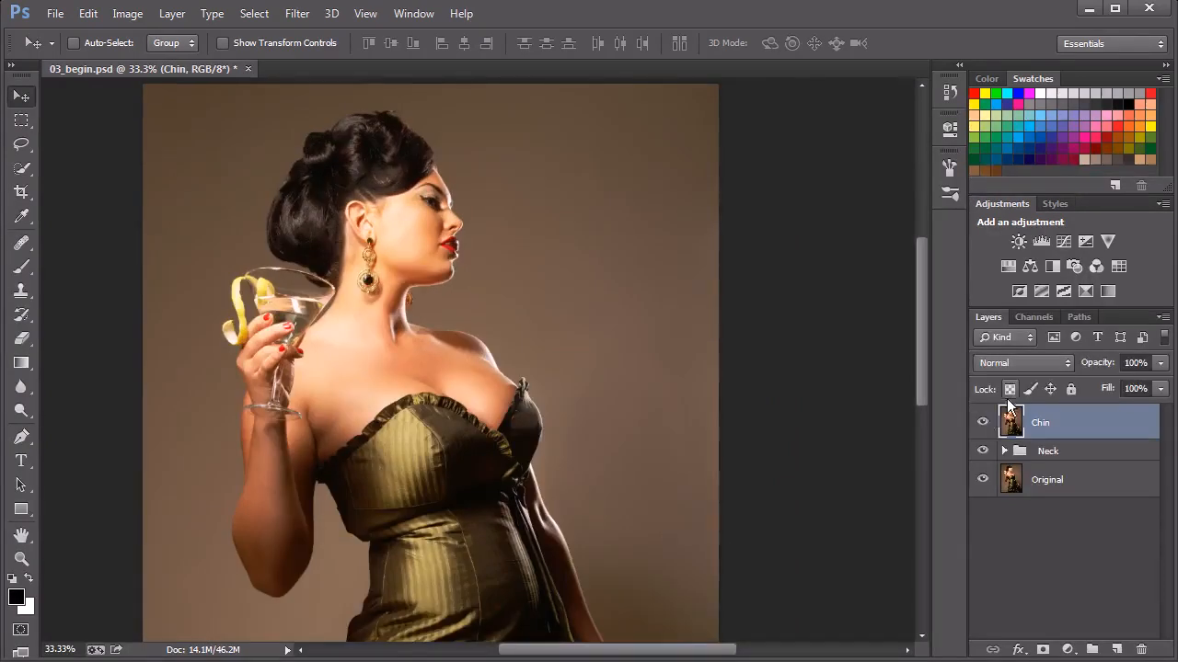
click(983, 423)
click(983, 423)
click(983, 423)
- Compare the Chin layer and Neck group retouching against the Original layer, ending with both shown
click(982, 451)
click(983, 451)
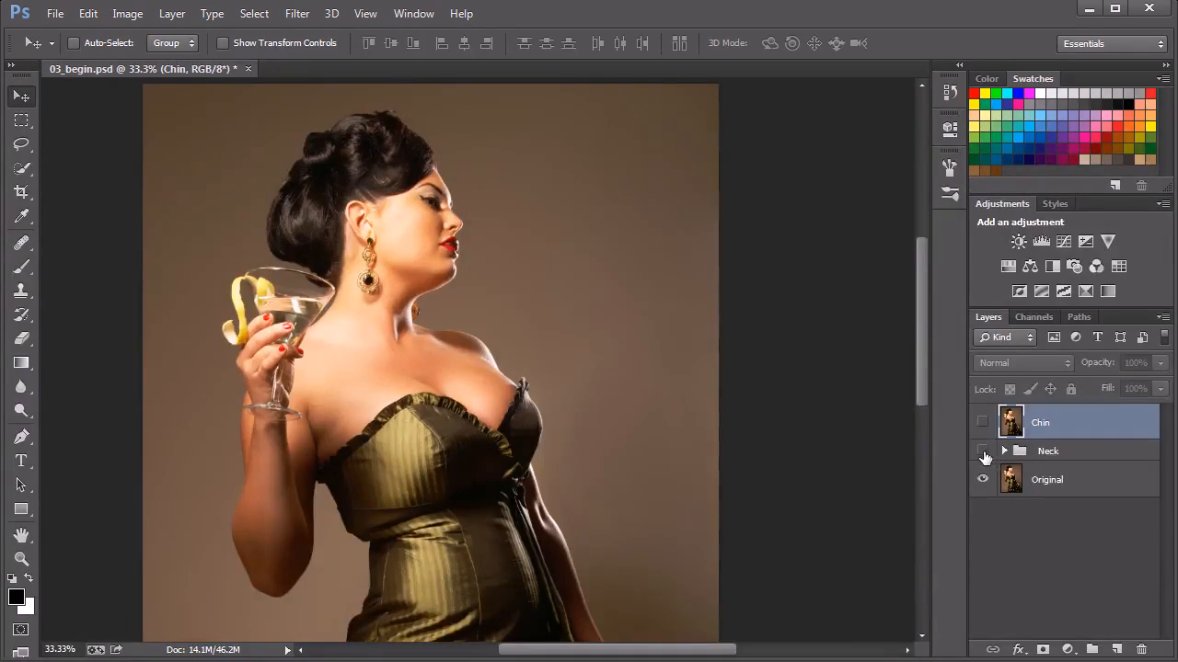
click(982, 423)
click(982, 424)
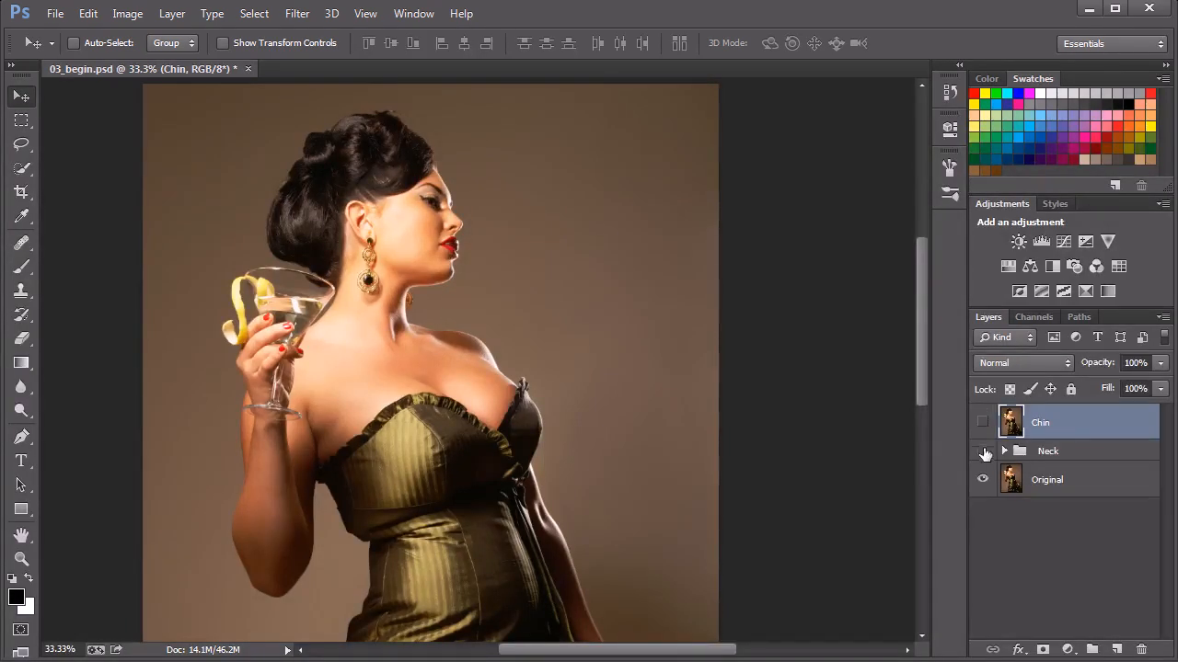
click(982, 451)
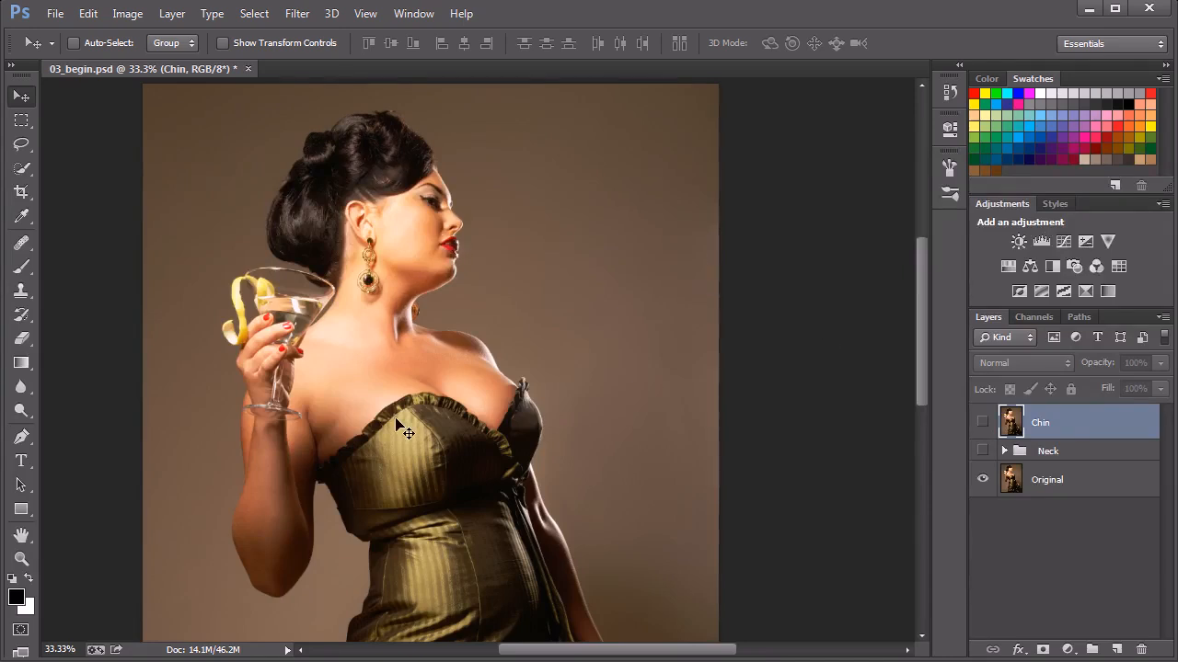
click(982, 451)
click(983, 423)
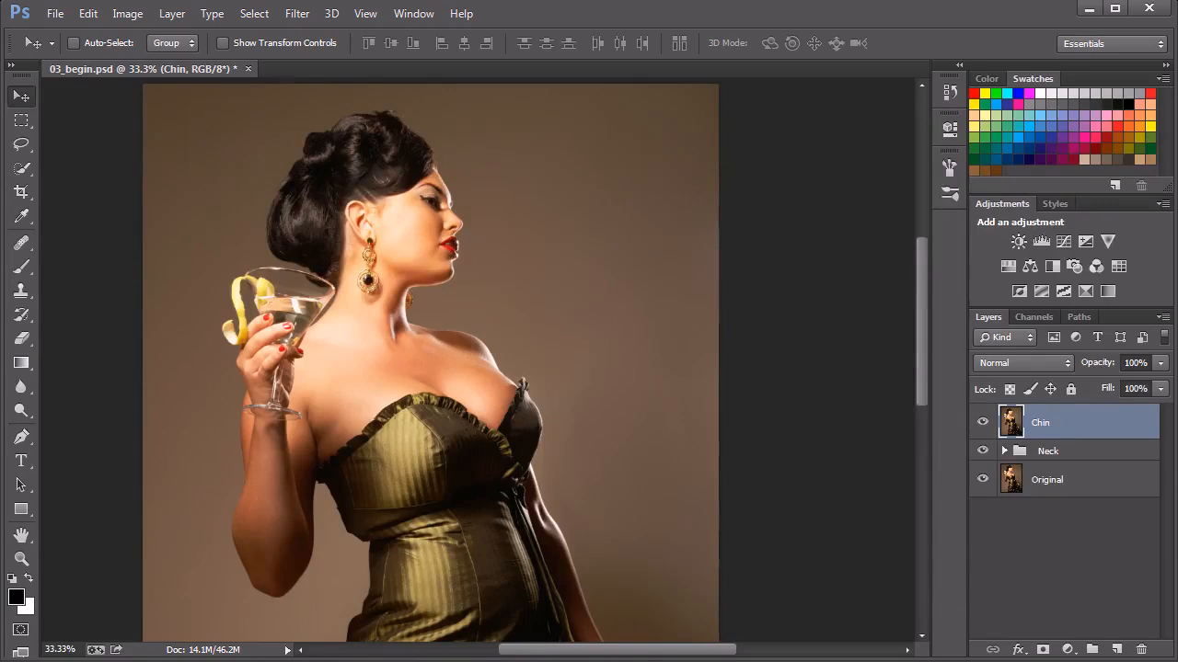
- Examine the reshaped chin up close with the Chin layer hidden and shown, and at several magnifications
scroll(460, 372, up, 2)
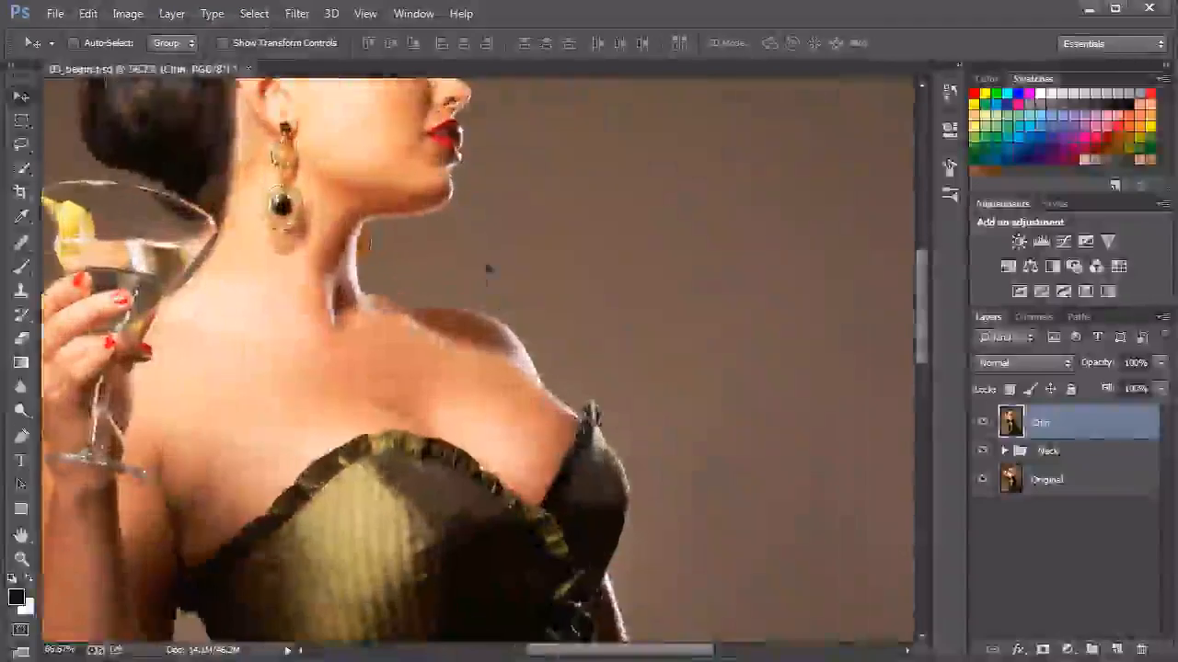
scroll(580, 386, up, 2)
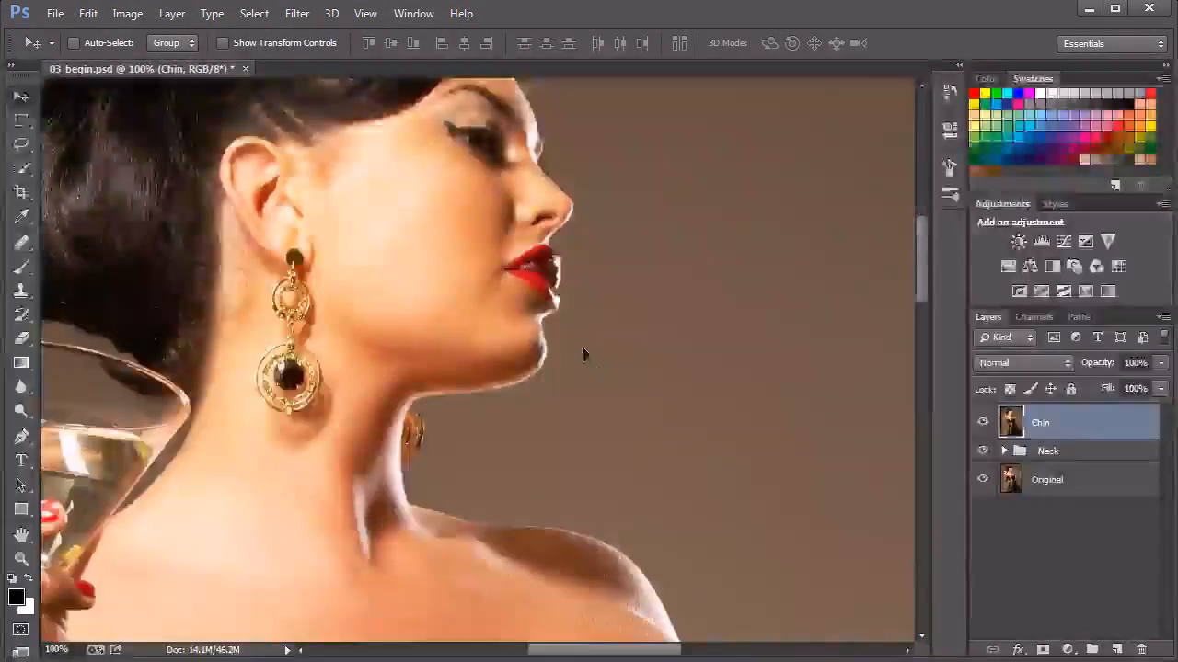
click(982, 423)
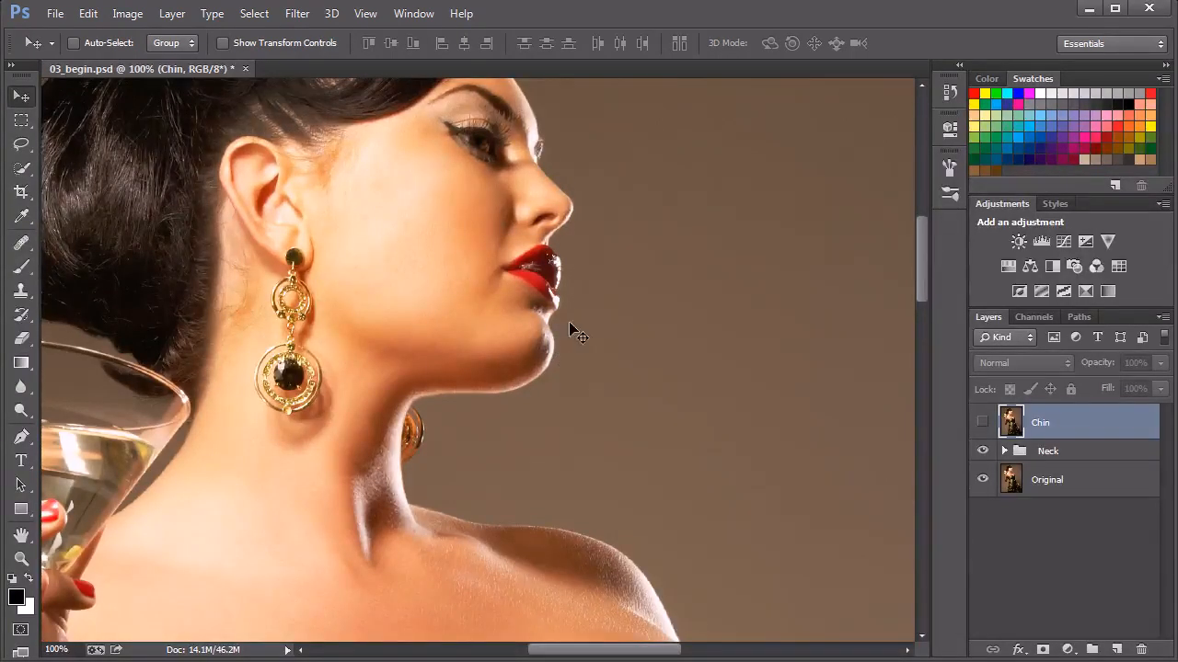
click(982, 422)
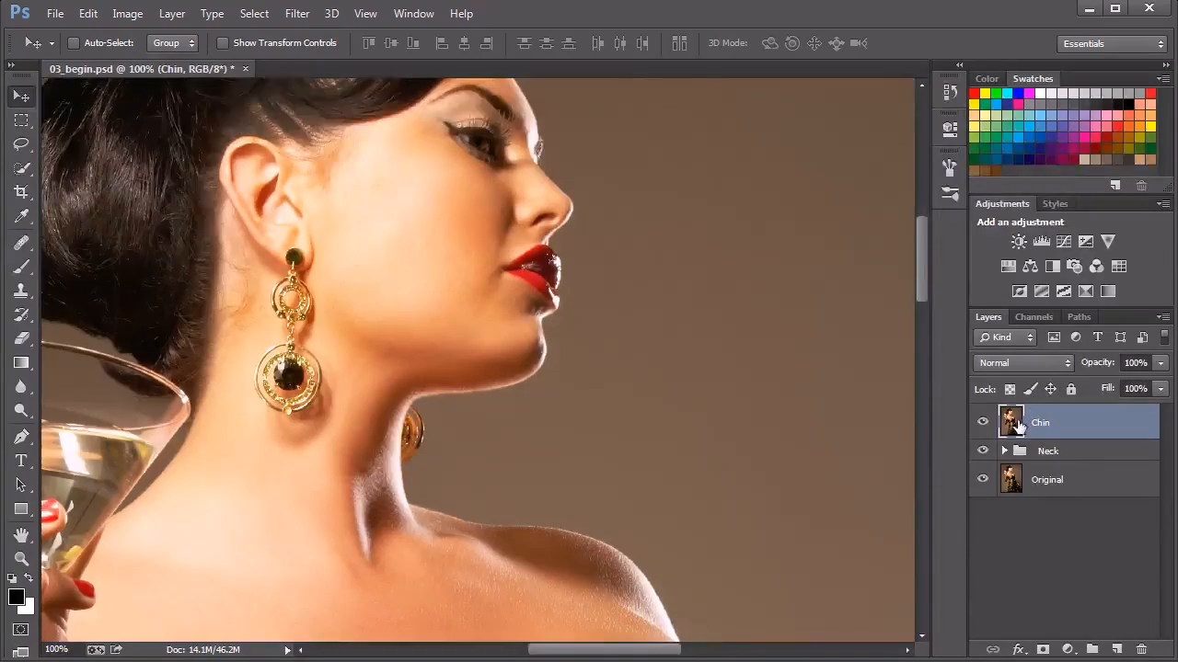
key(ctrl+minus)
key(ctrl+minus)
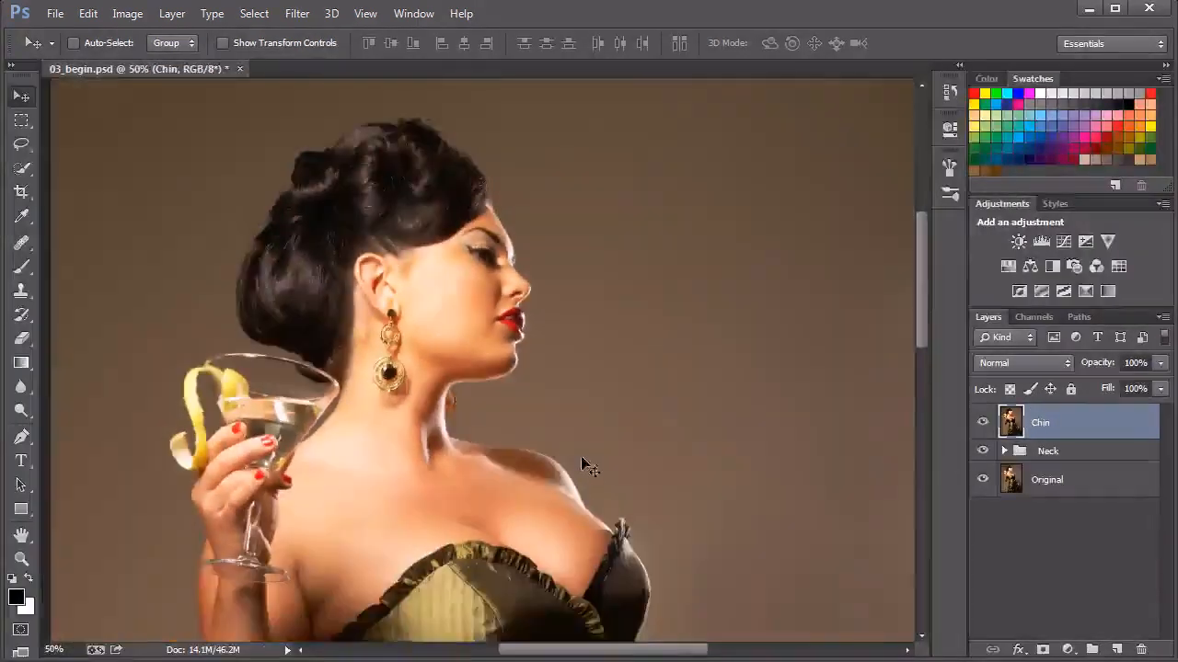
key(ctrl+plus)
key(ctrl+plus)
key(ctrl+plus)
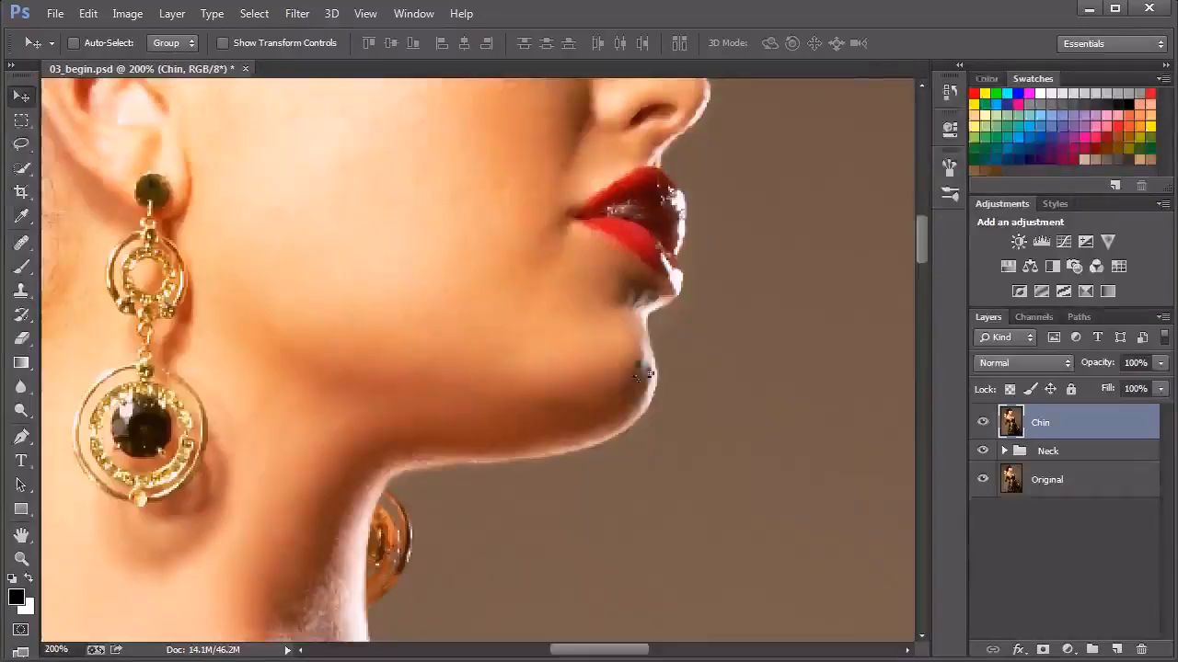
key(ctrl+minus)
key(ctrl+minus)
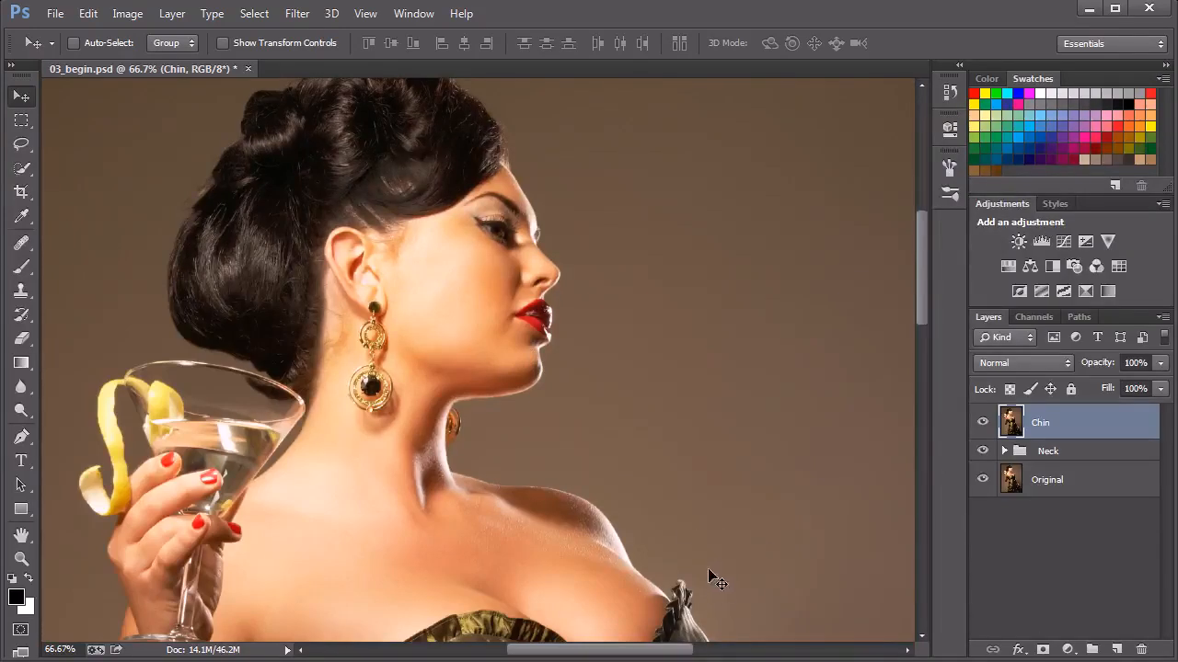
- Add a new empty layer above the Chin layer and name it clone
click(1115, 650)
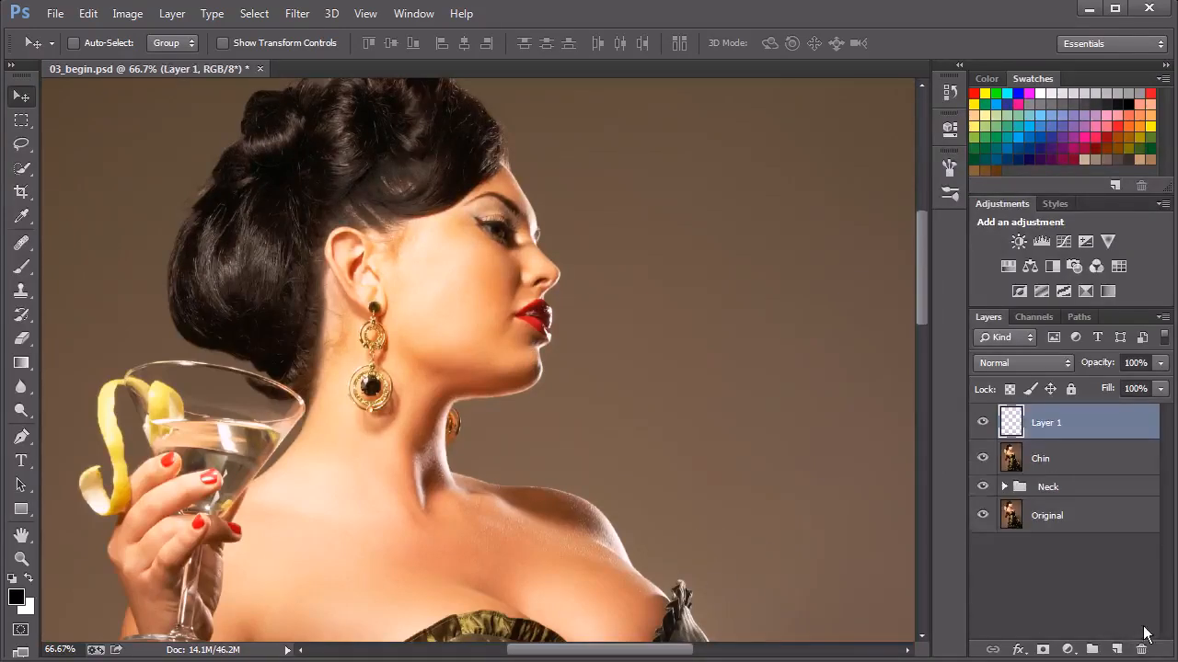
double_click(1059, 423)
text(C)
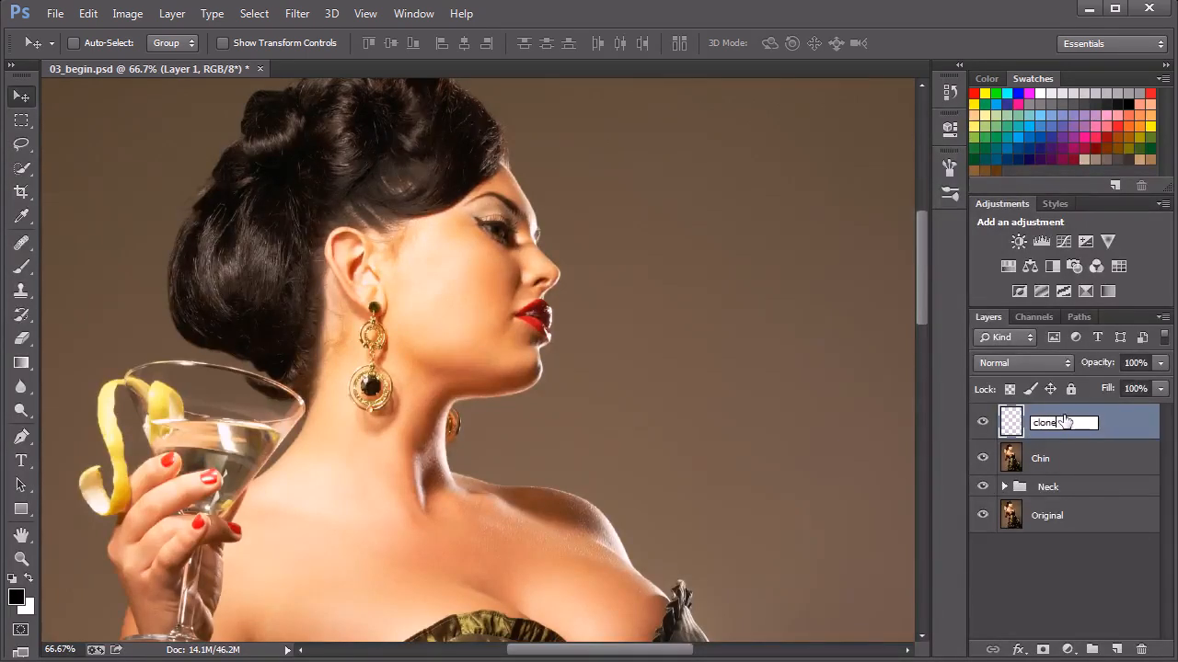
text(lone)
key(Return)
- Choose the Clone Stamp tool and set it to sample All Layers
click(21, 291)
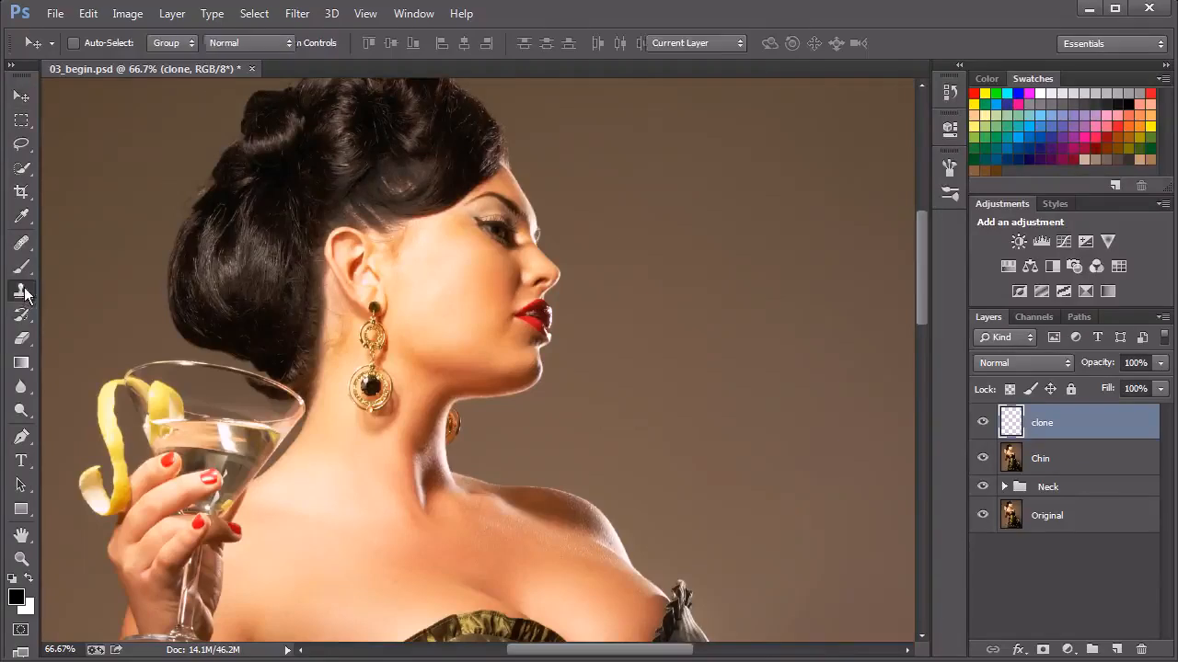
click(21, 290)
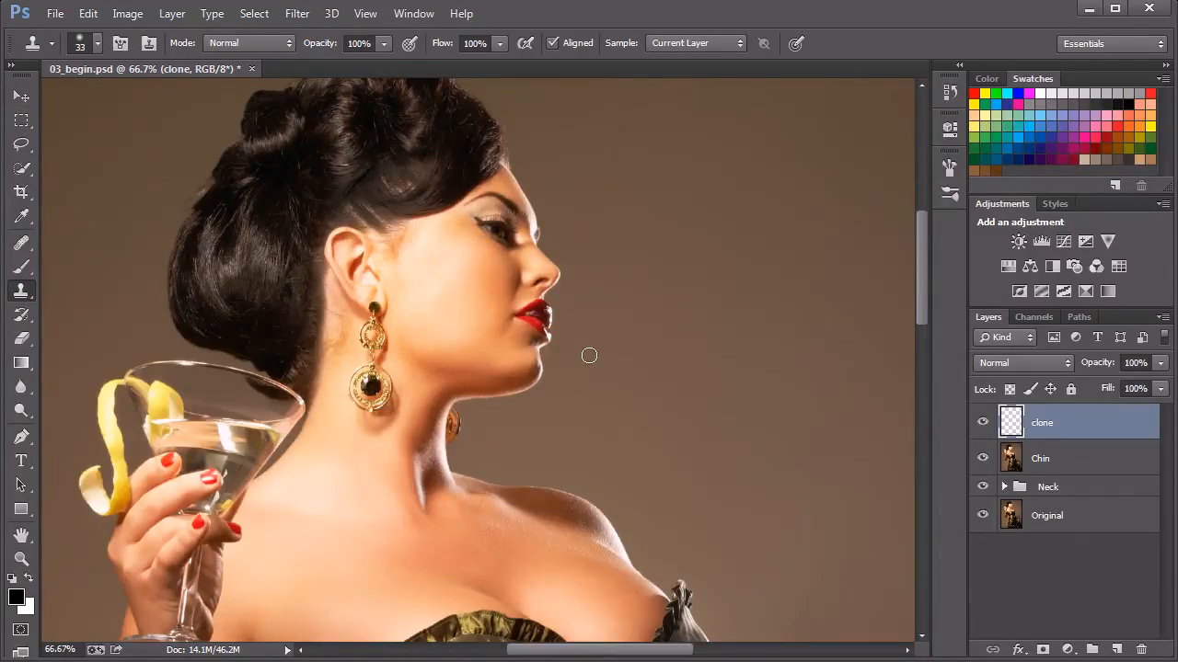
click(741, 43)
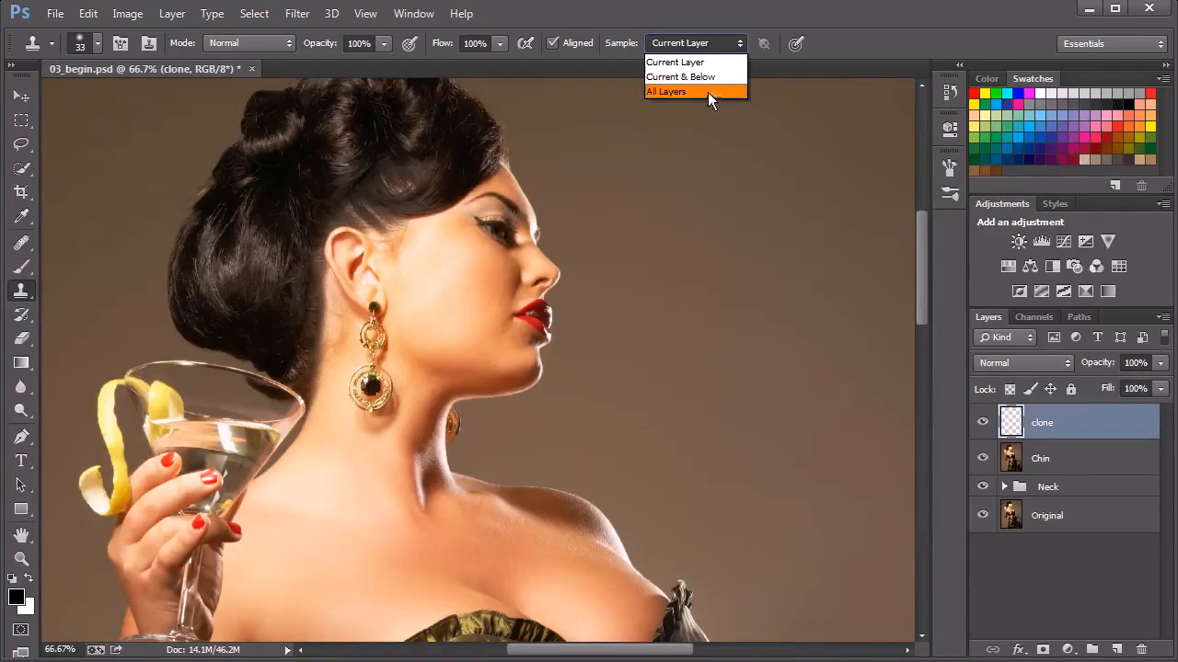
click(678, 91)
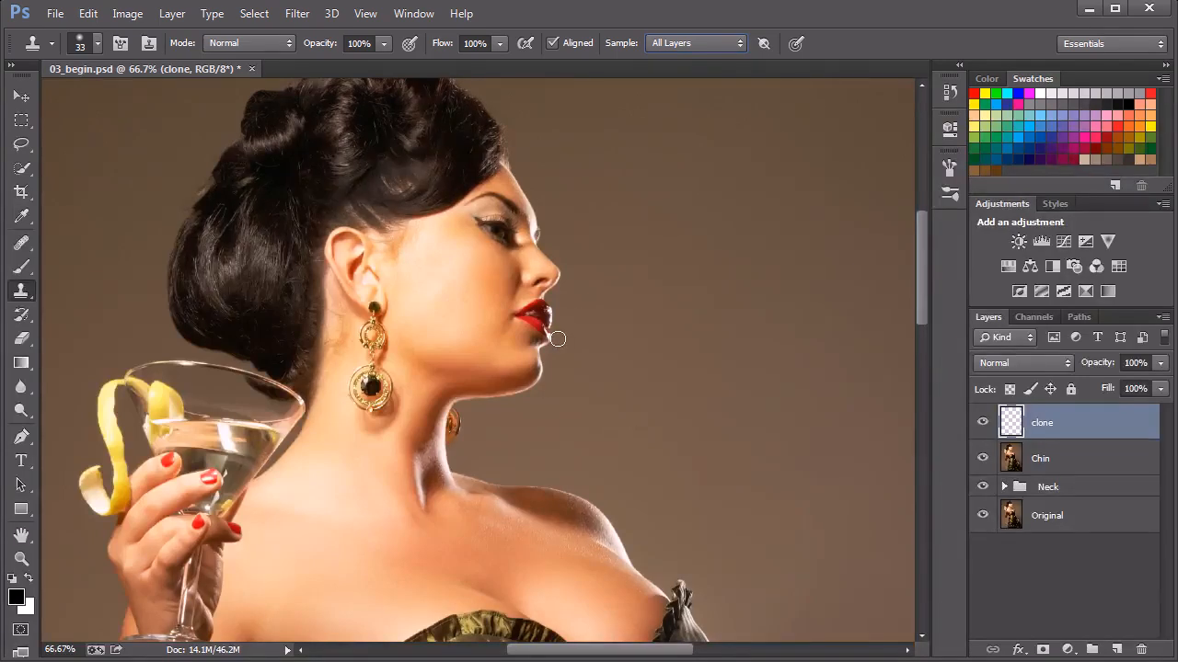
- Set the Clone Stamp to a soft round 15 px brush and enable Transfer with Pen Pressure control
key(ctrl+plus)
key(ctrl+plus)
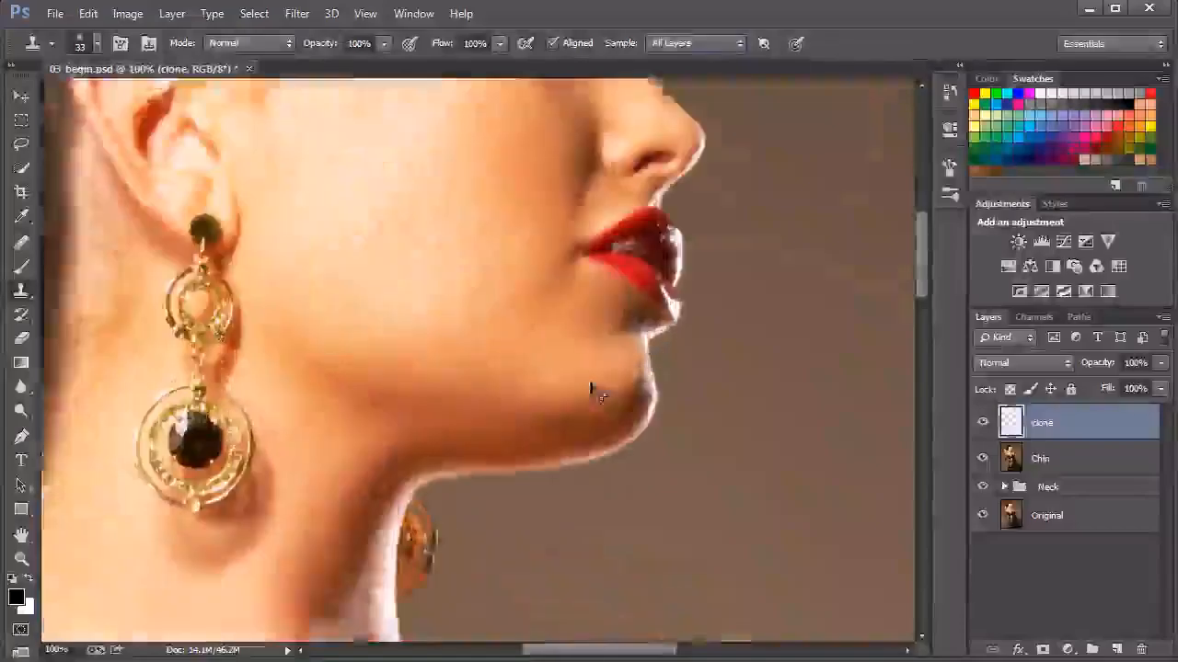
right_click(771, 373)
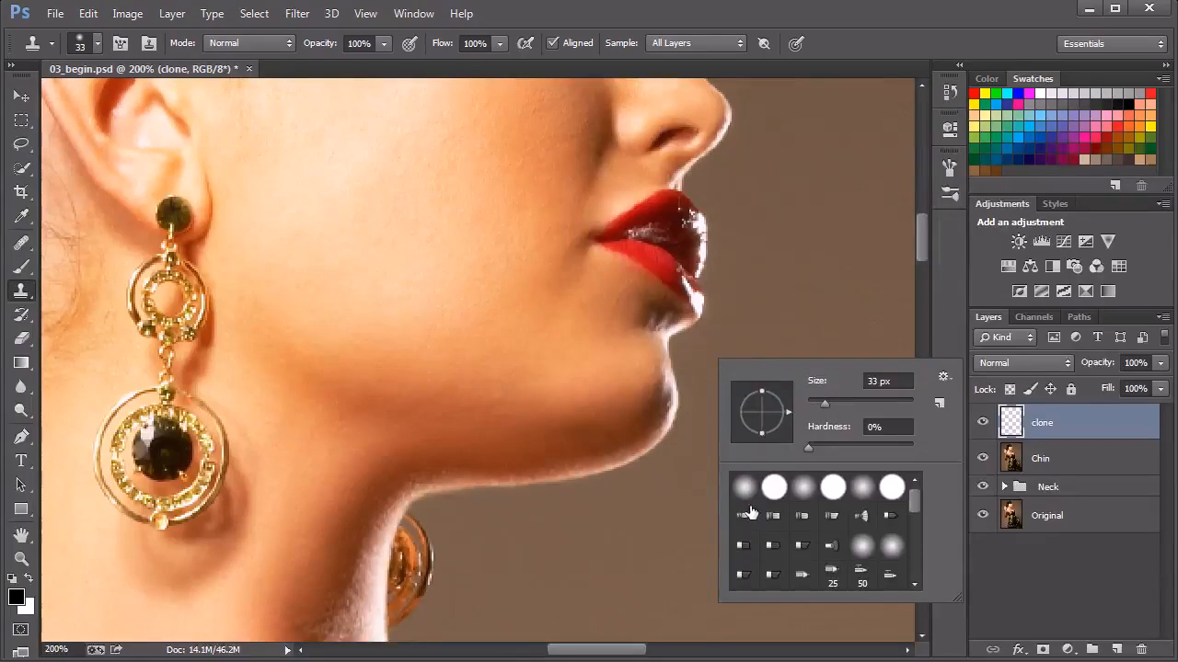
click(744, 487)
drag(821, 403, 815, 403)
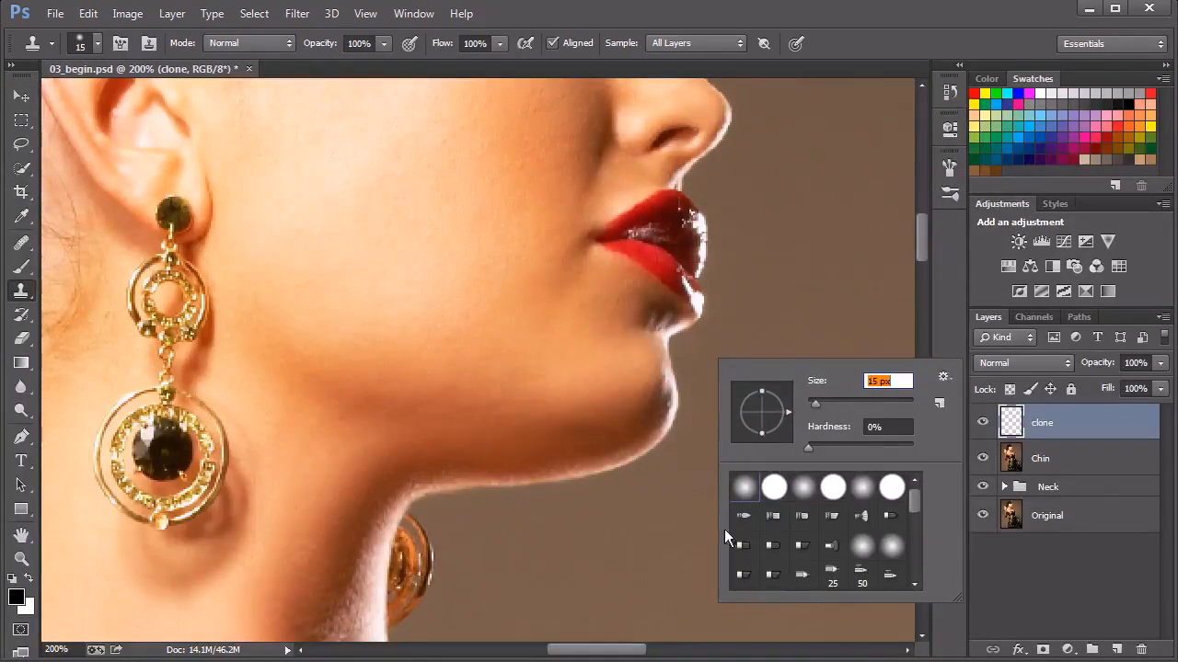
click(951, 173)
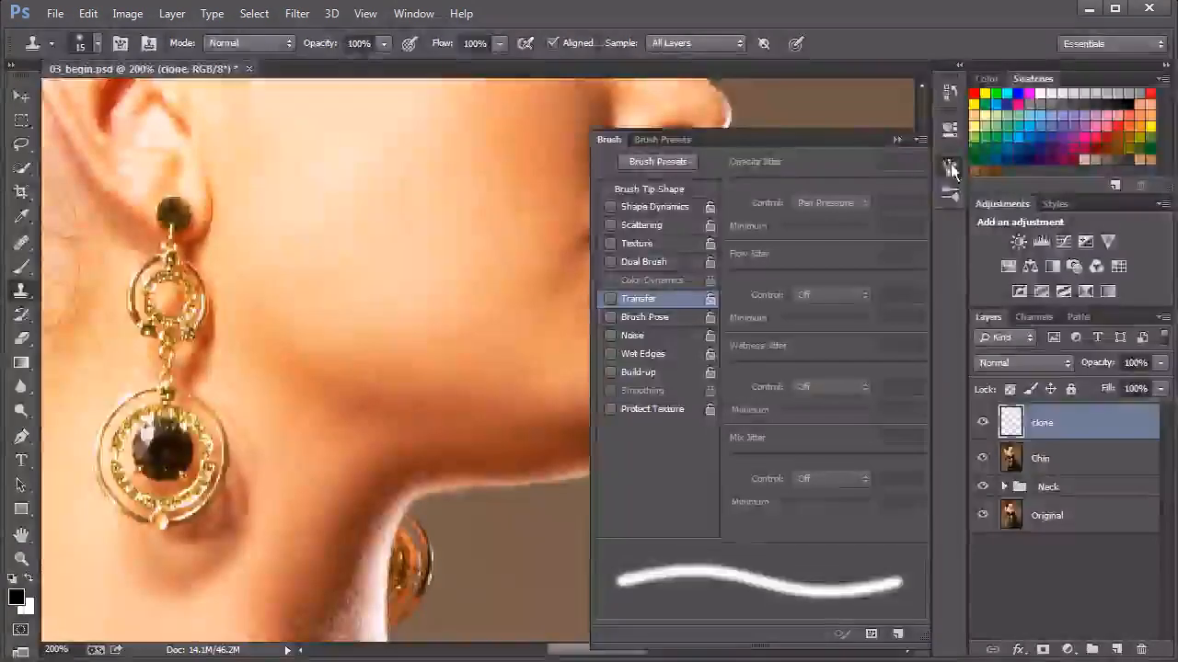
click(625, 299)
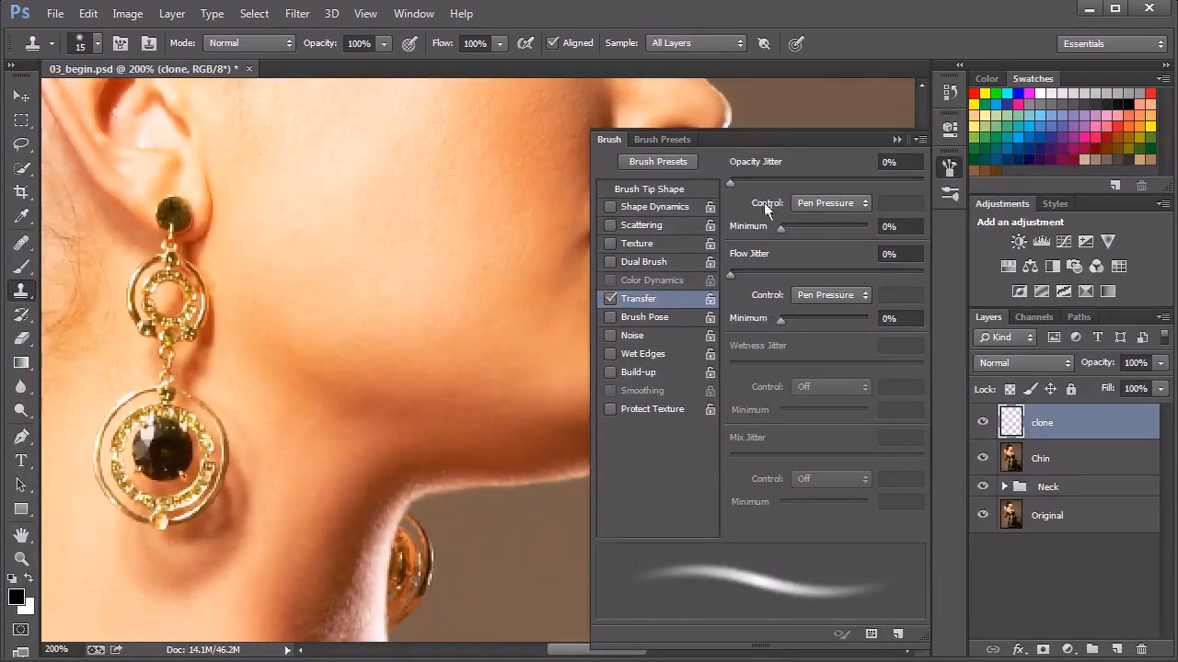
click(950, 167)
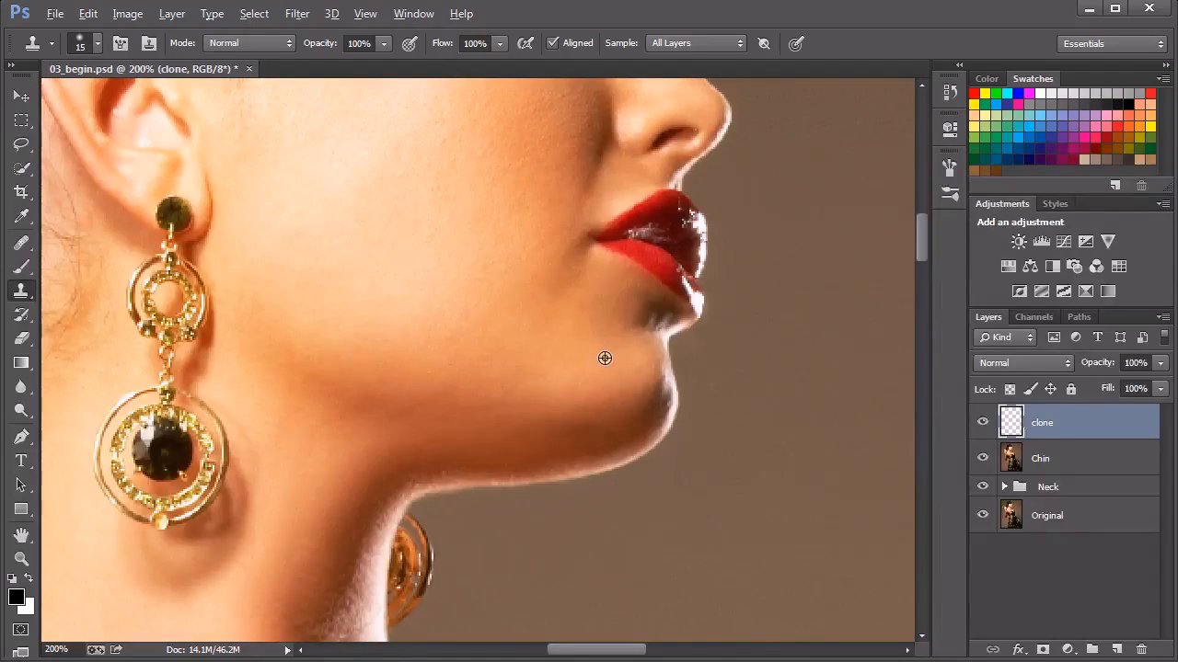
- Clone smooth skin over the dark patch at the chin's front edge, undoing one stroke and resampling from the lower jaw
drag(660, 387, 656, 374)
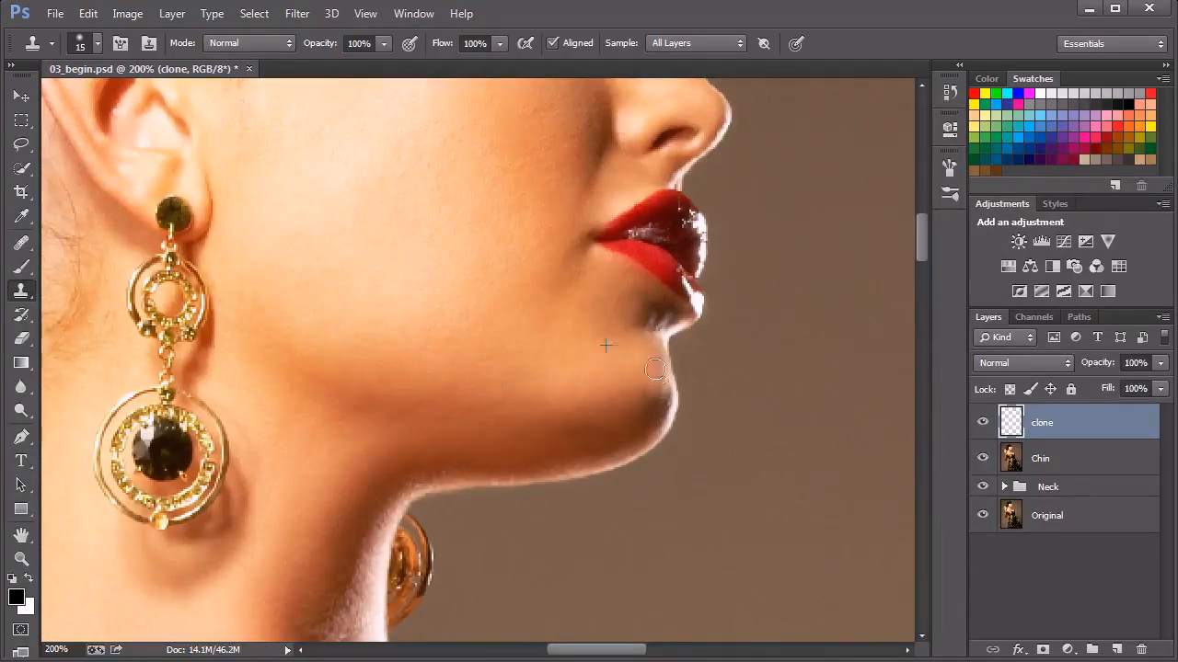
click(661, 379)
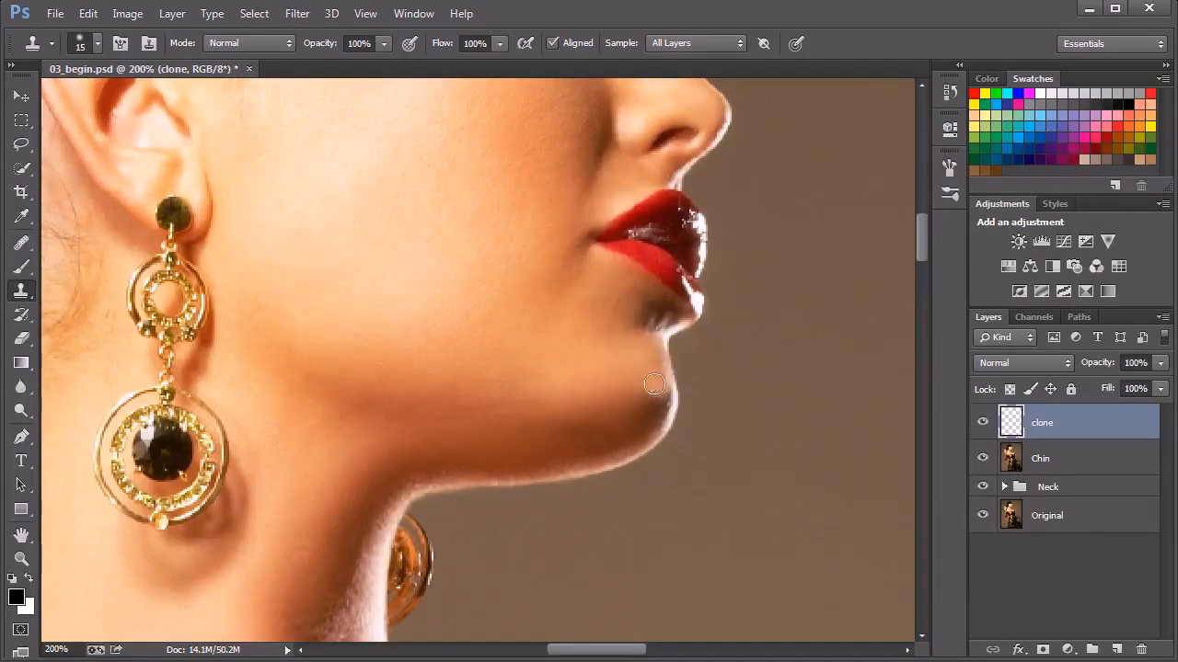
drag(661, 404, 662, 375)
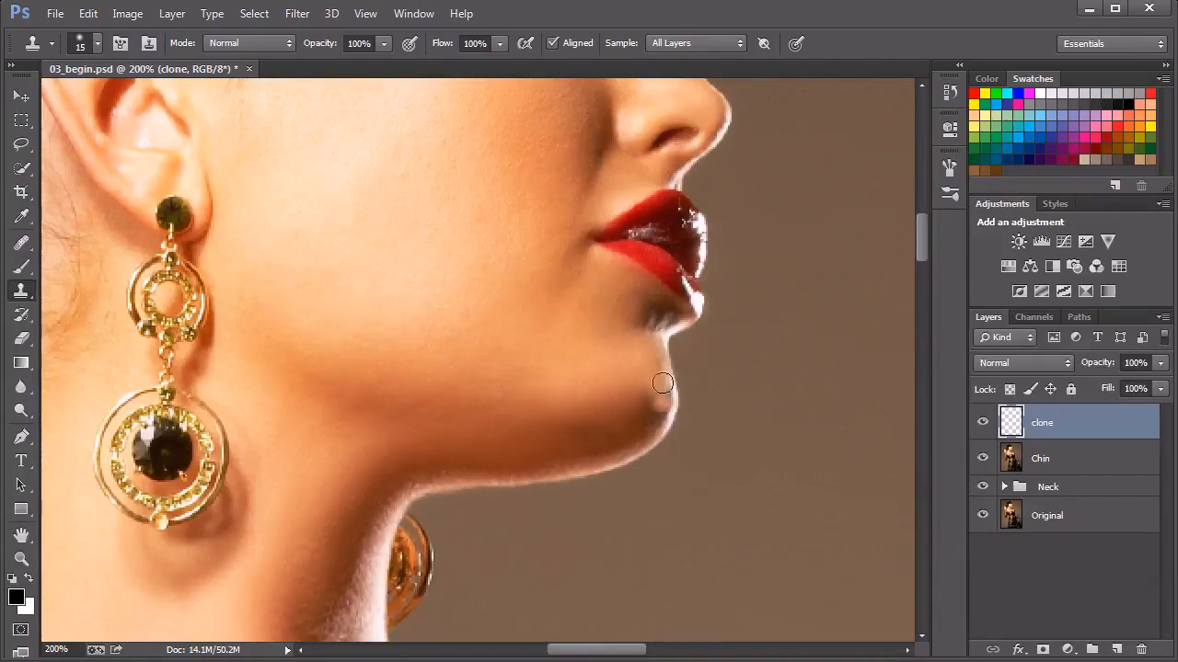
key(ctrl+z)
alt+click(626, 430)
click(664, 398)
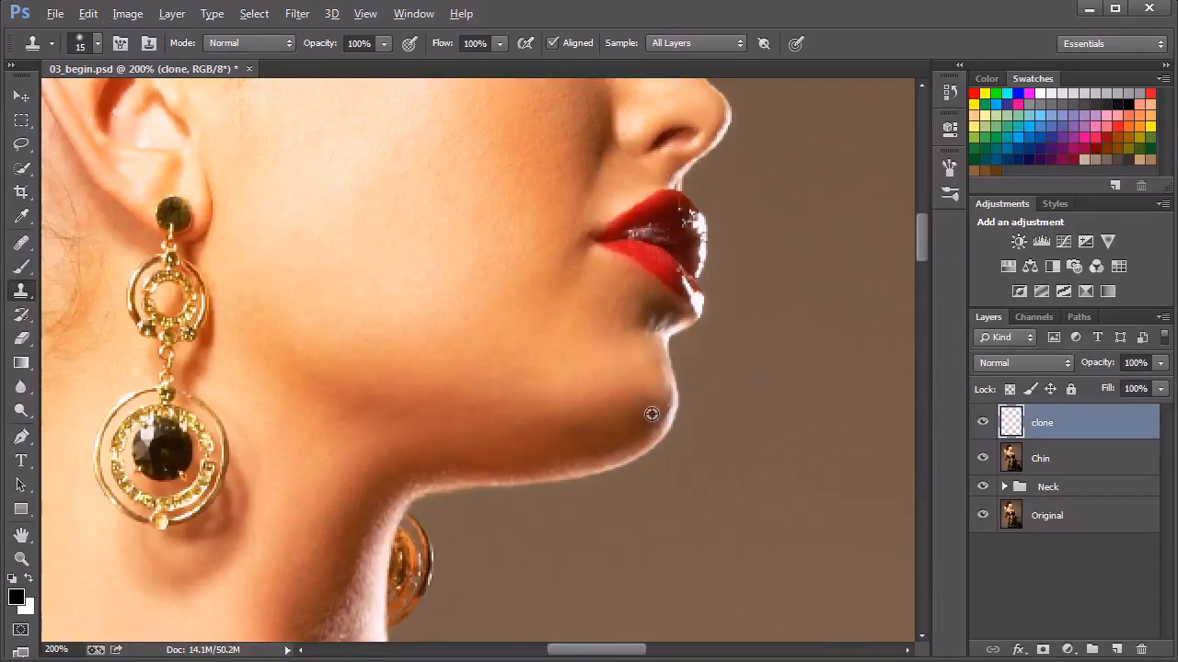
- Reduce the Clone Stamp brush size to 8 px for finer work on the chin
key(ctrl+minus)
key(ctrl+minus)
key(ctrl+minus)
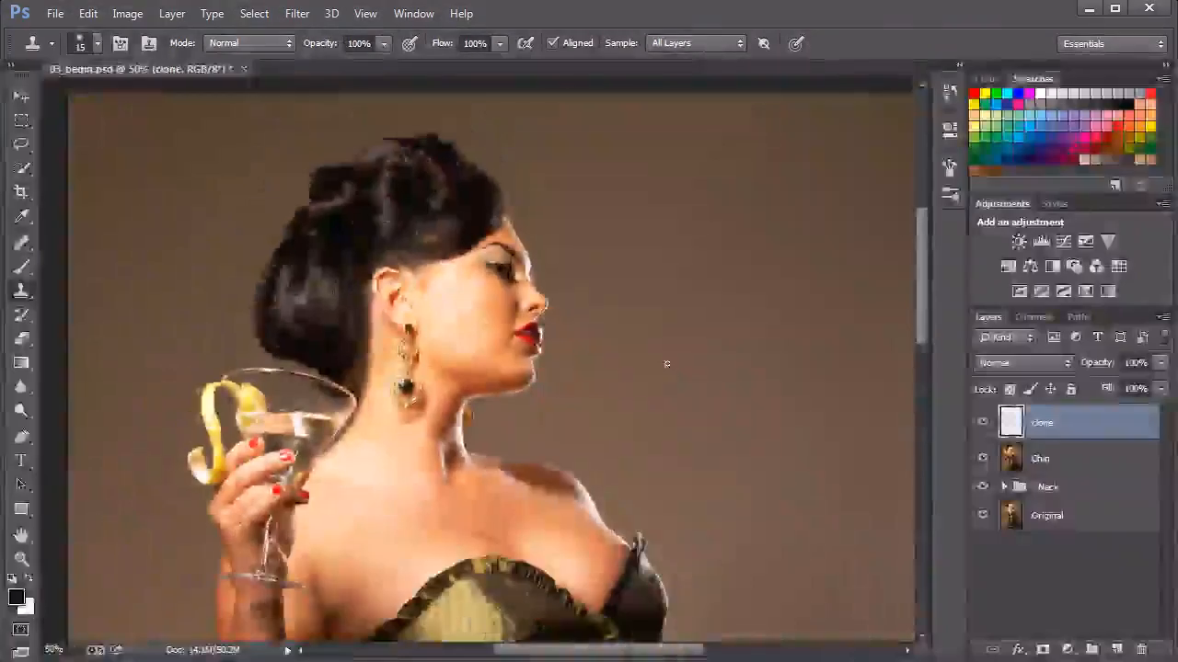
key(ctrl+plus)
key(ctrl+plus)
key(ctrl+plus)
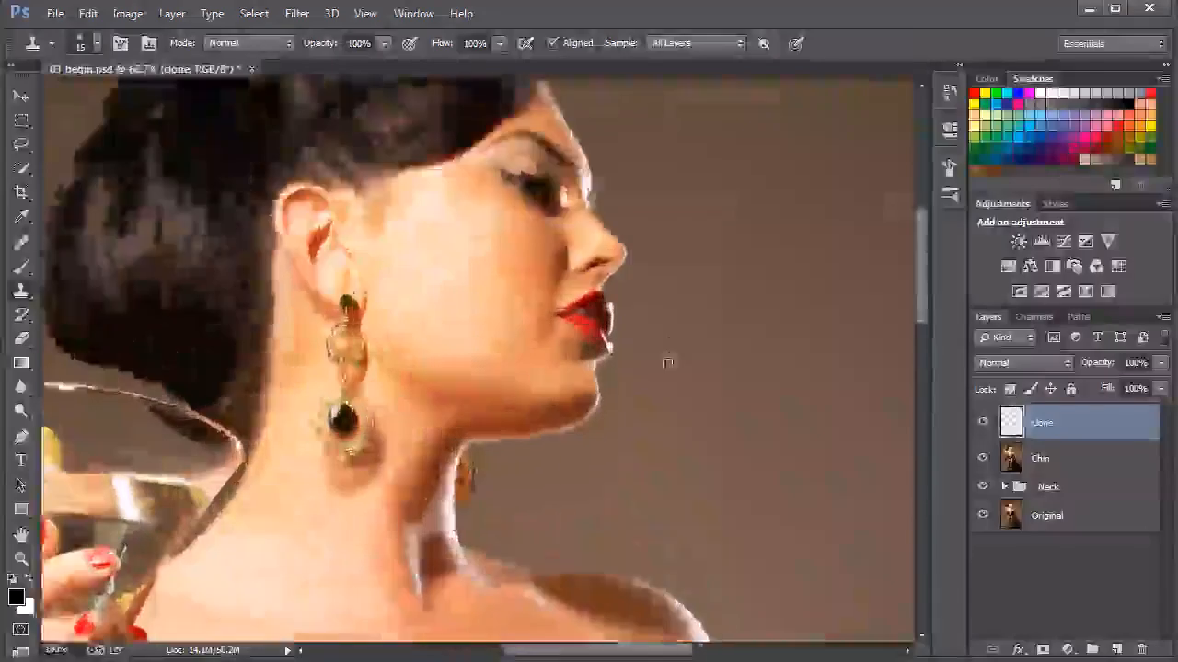
right_click(697, 387)
drag(803, 436, 799, 436)
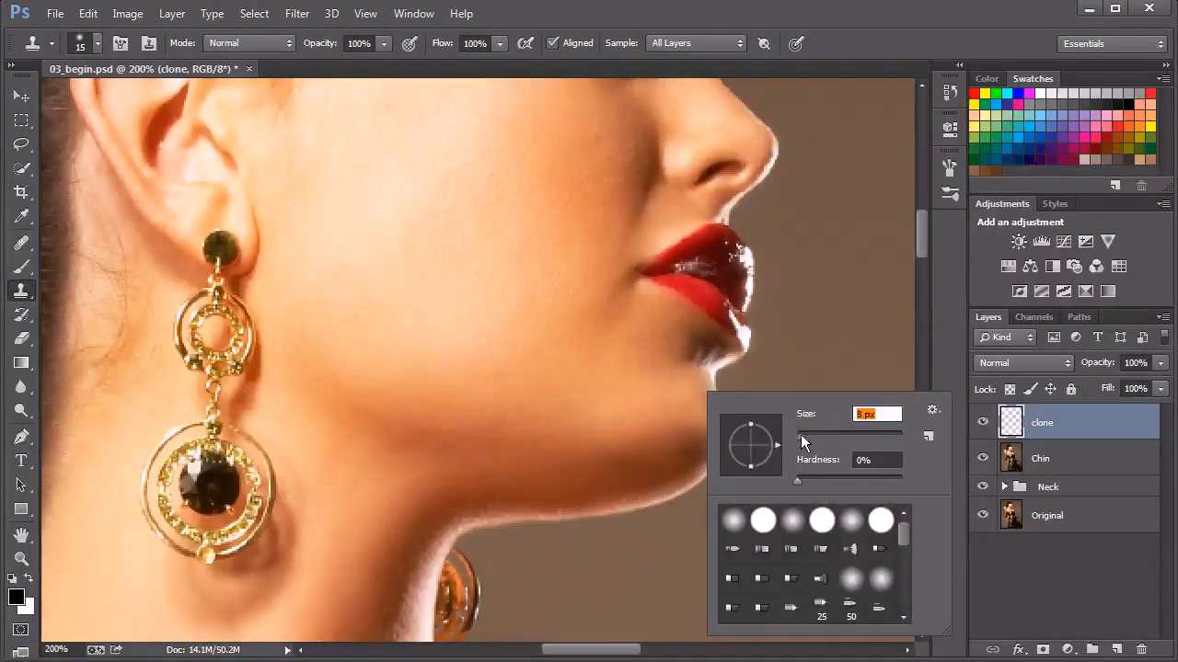
key(Return)
- Blend the skin along the chin's front edge with short clone strokes, repeatedly resampling from the adjacent skin
alt+click(684, 395)
click(705, 387)
alt+click(673, 385)
click(699, 396)
alt+click(680, 386)
click(710, 416)
alt+click(695, 383)
drag(710, 390, 710, 421)
alt+click(676, 390)
click(713, 403)
alt+click(669, 389)
alt+click(680, 389)
- Compare the chin before and after the clone retouching by toggling the clone layer's visibility at full-figure and 100% views
key(ctrl+0)
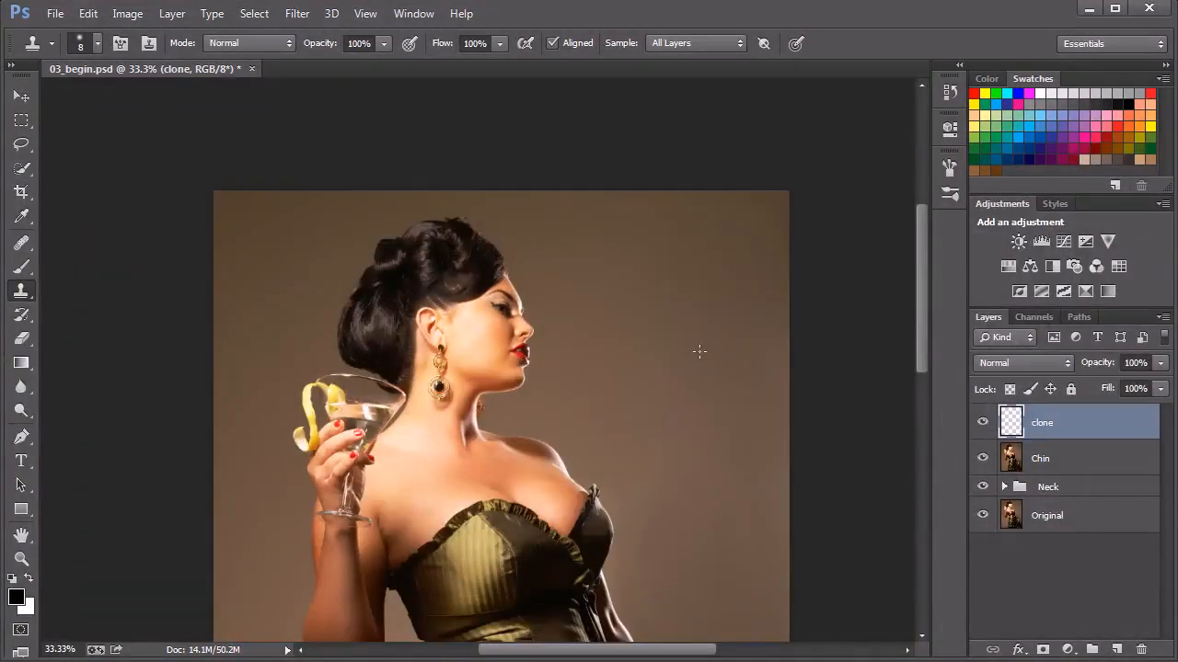
click(981, 422)
click(982, 422)
click(982, 422)
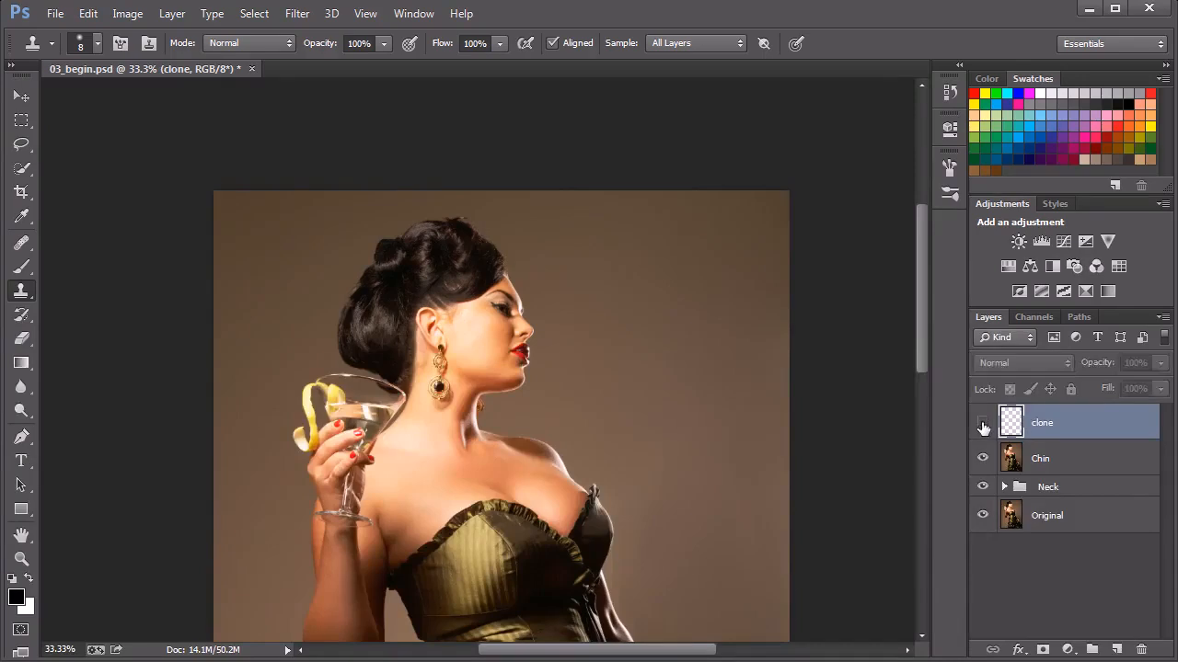
click(982, 423)
key(ctrl+1)
click(982, 423)
click(982, 423)
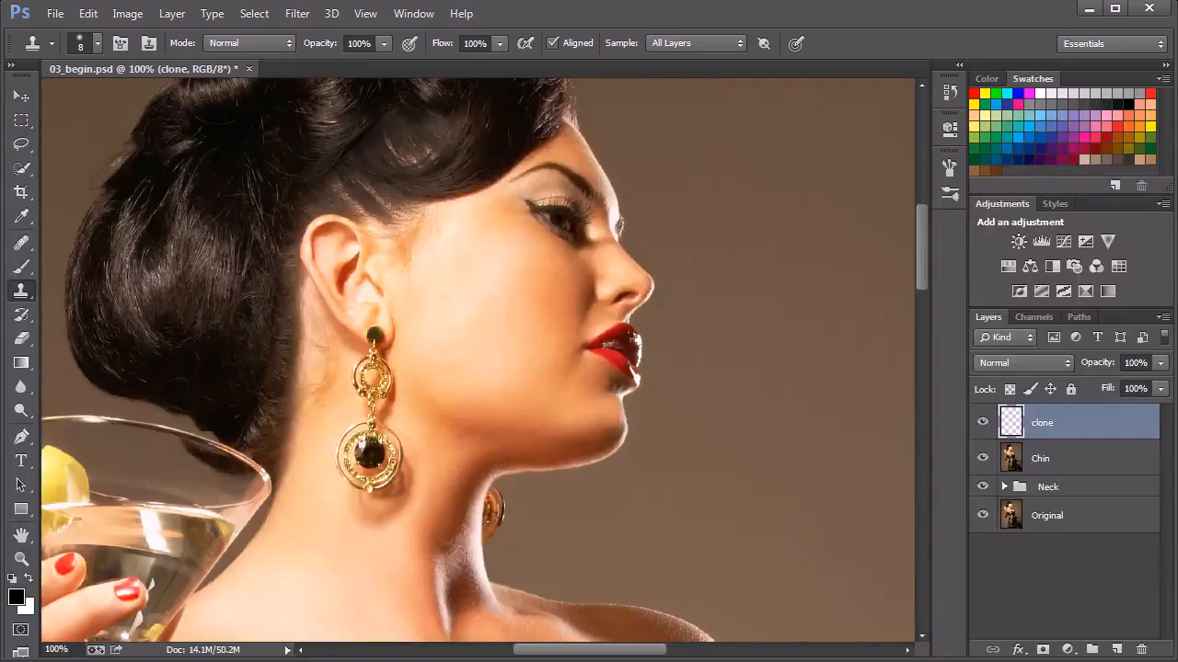
click(981, 423)
click(981, 423)
click(980, 424)
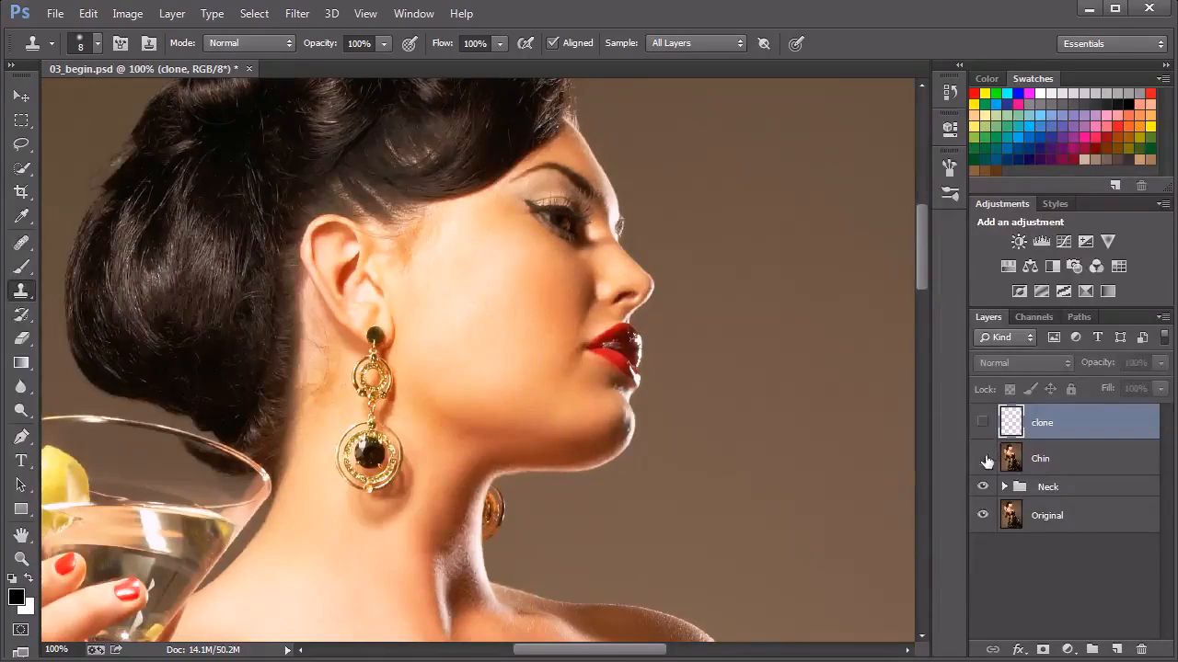
click(982, 422)
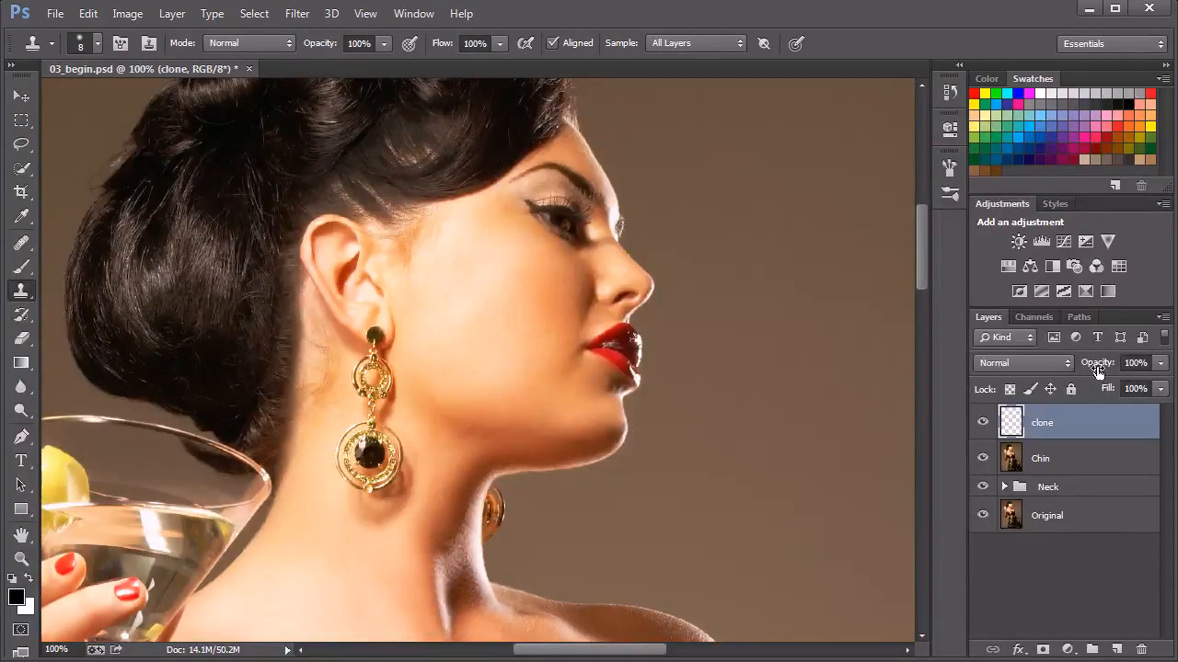
- Lower the clone layer's opacity to 72% and check the blend on the whole figure
drag(1099, 368, 1103, 369)
key(ctrl+minus)
key(ctrl+minus)
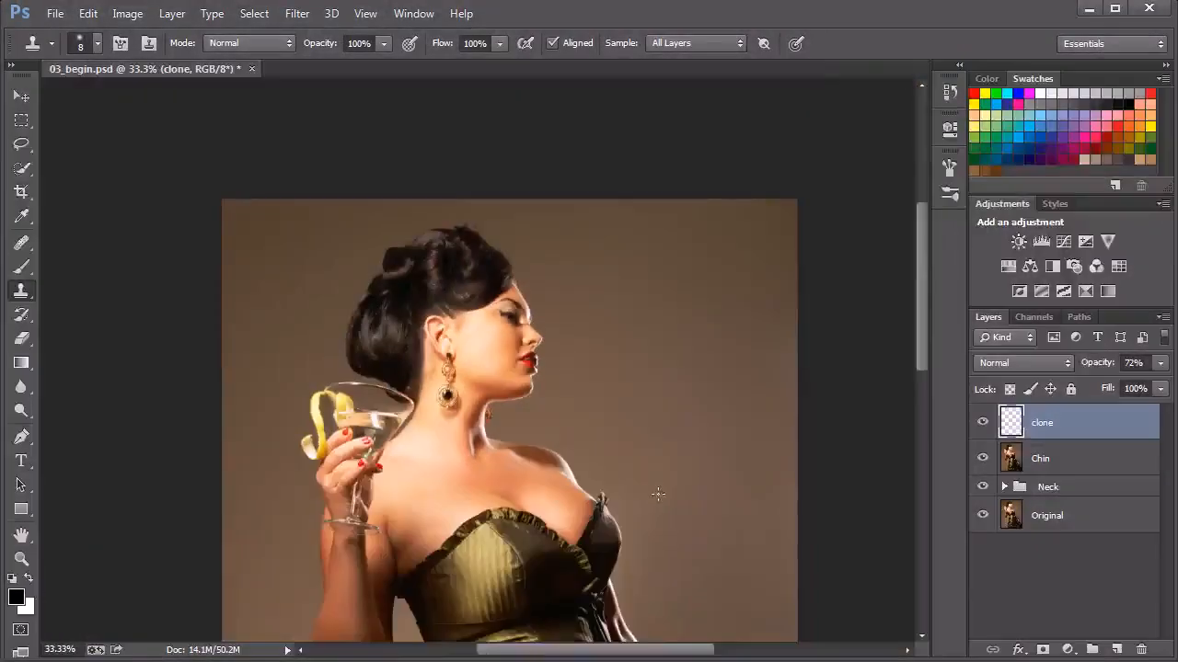
key(ctrl+minus)
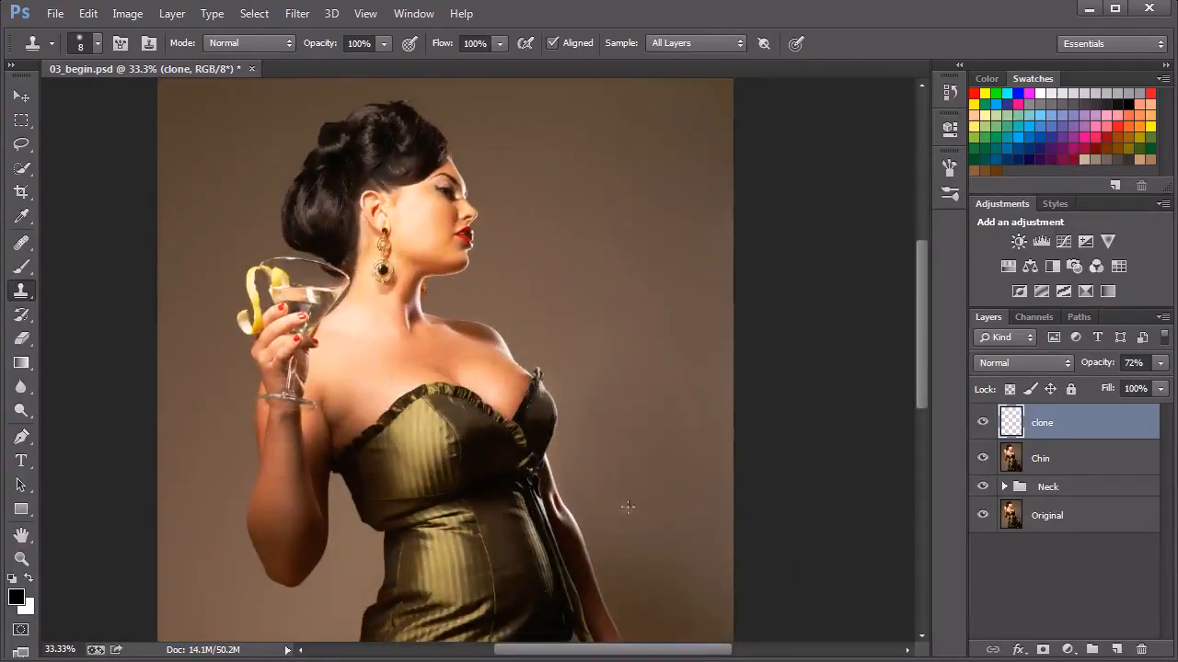
key(ctrl+minus)
drag(616, 541, 623, 492)
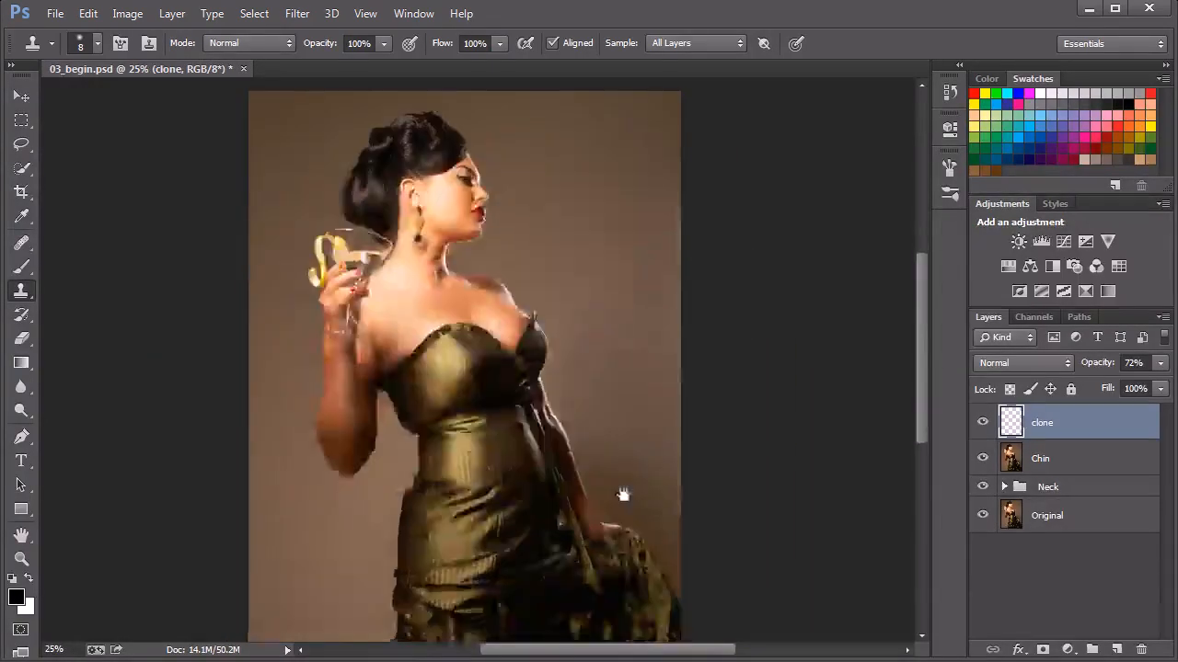
- Group the clone and Chin layers together and name the group Chin
shift+click(1081, 463)
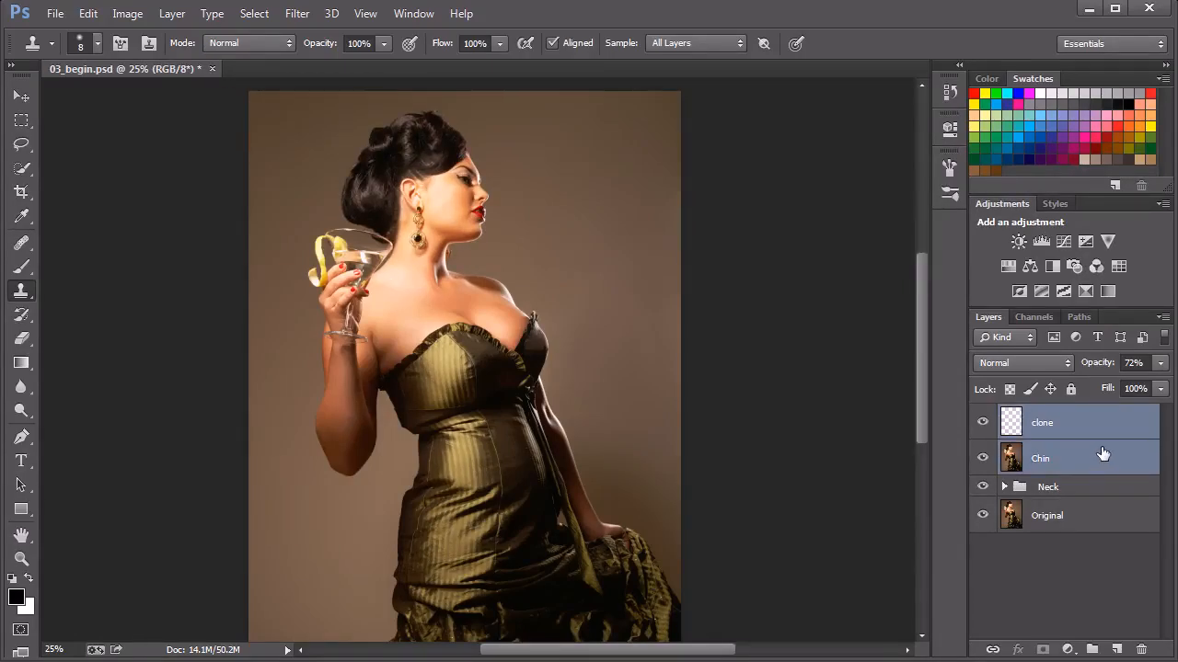
key(ctrl+g)
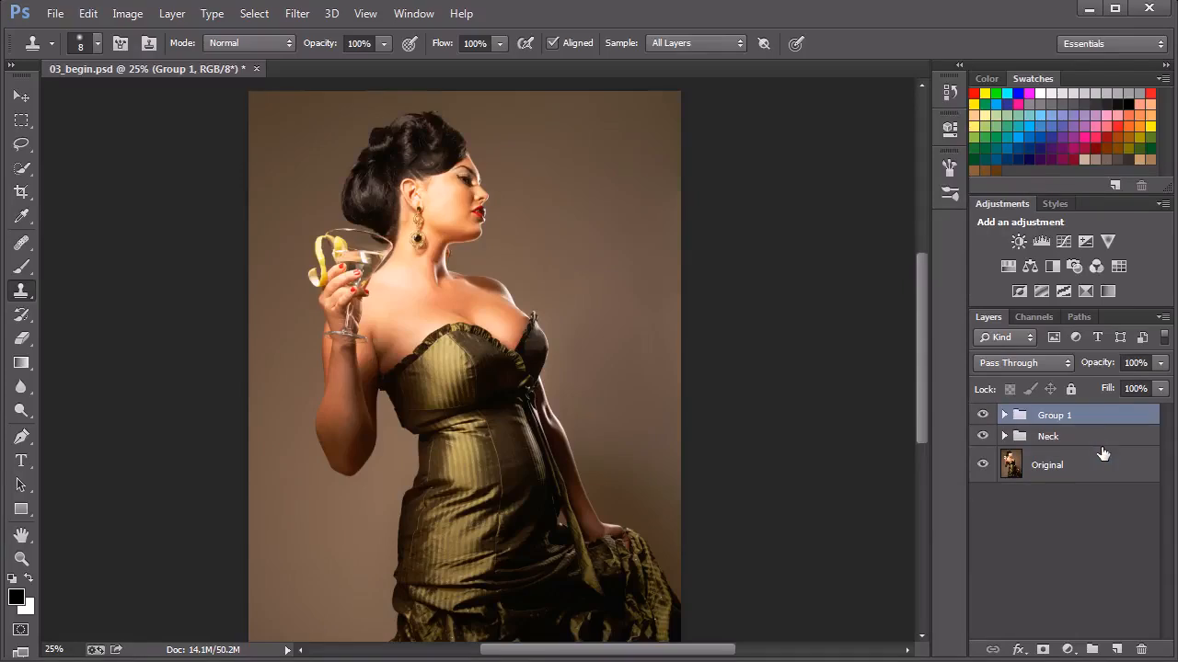
double_click(1064, 416)
text(Chin)
key(Return)
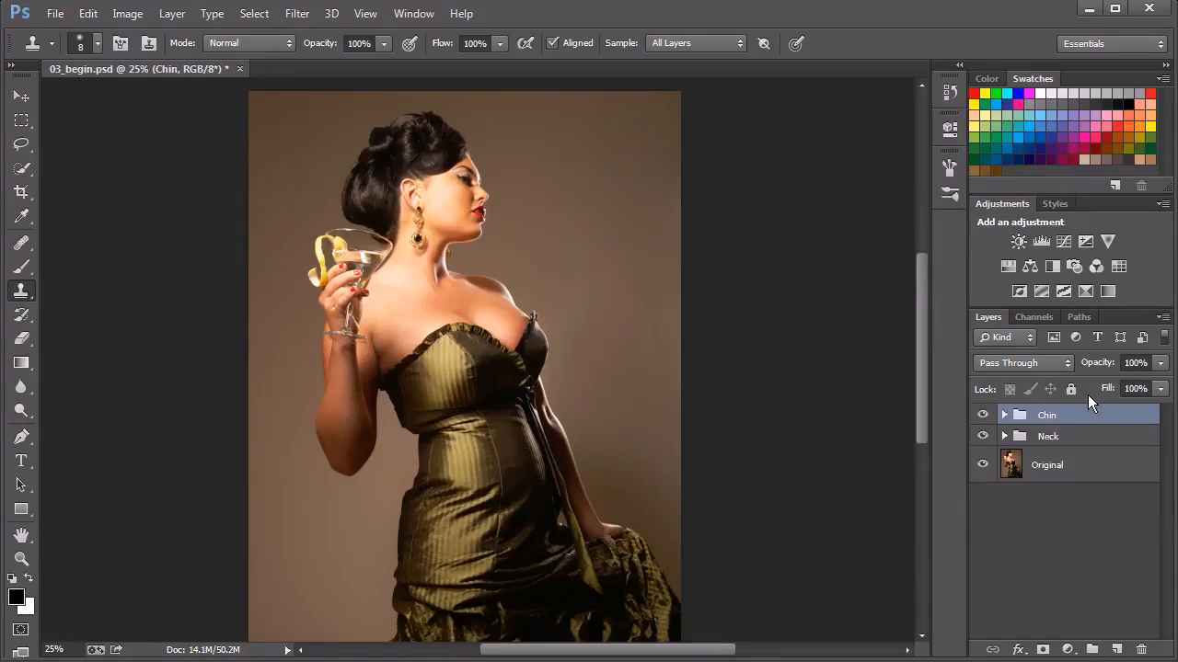
- Switch to the Move tool and frame the woman's head and shoulders at 66.67% zoom
key(ctrl+plus)
key(ctrl+plus)
drag(564, 191, 605, 439)
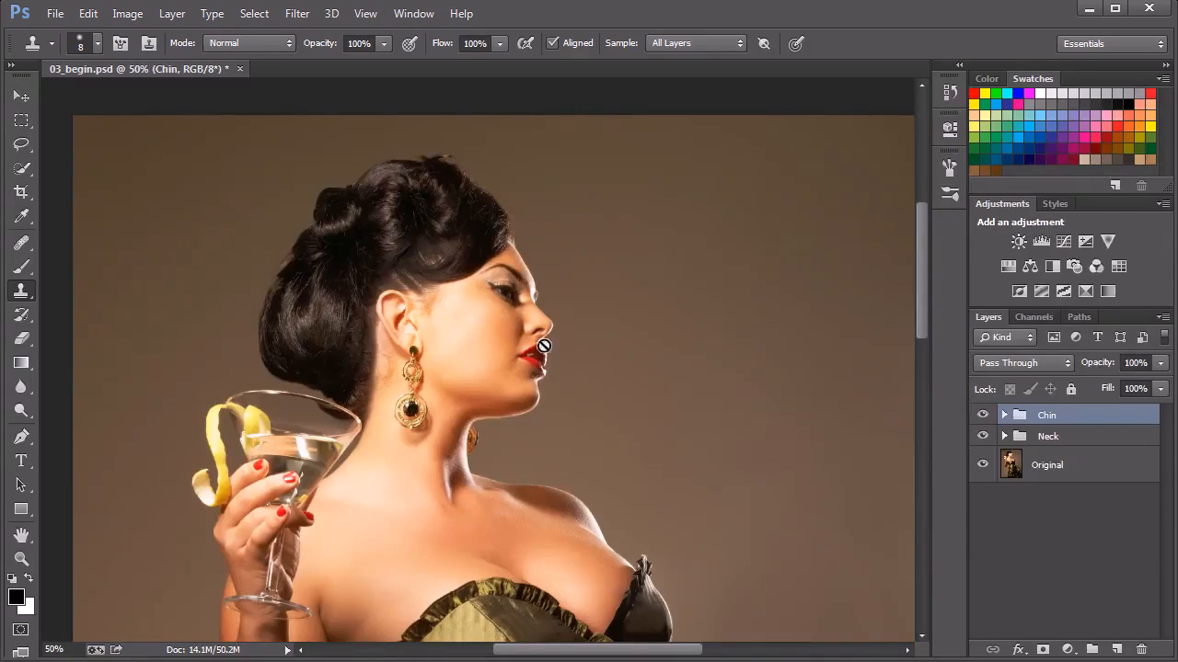
key(v)
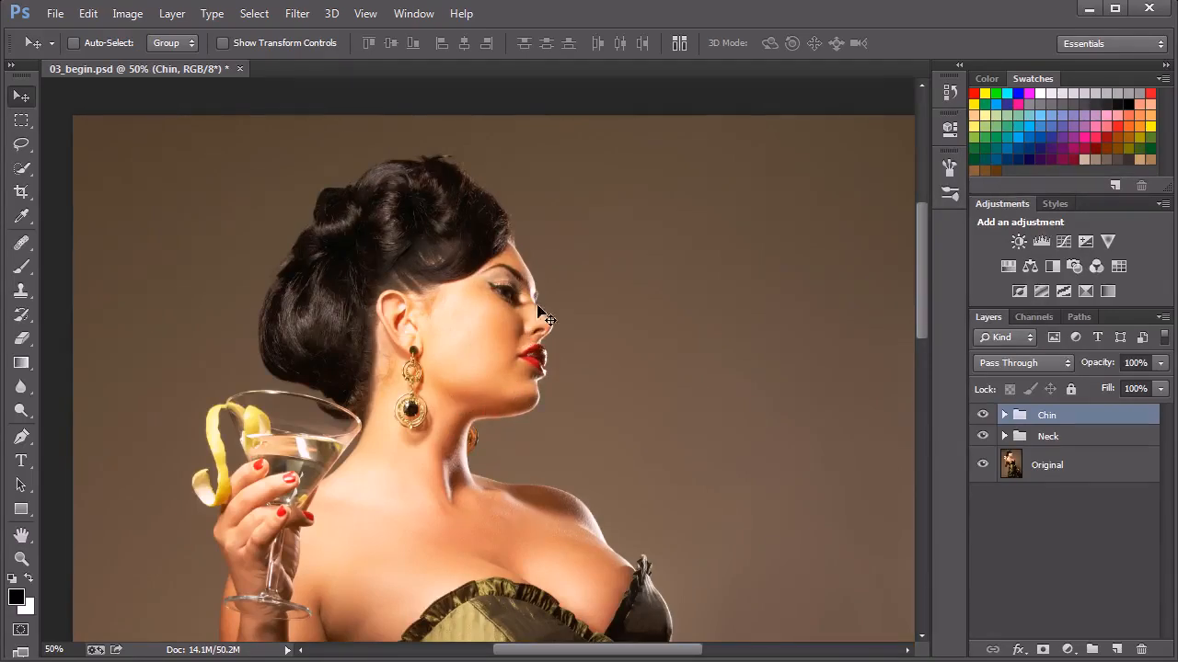
key(ctrl+plus)
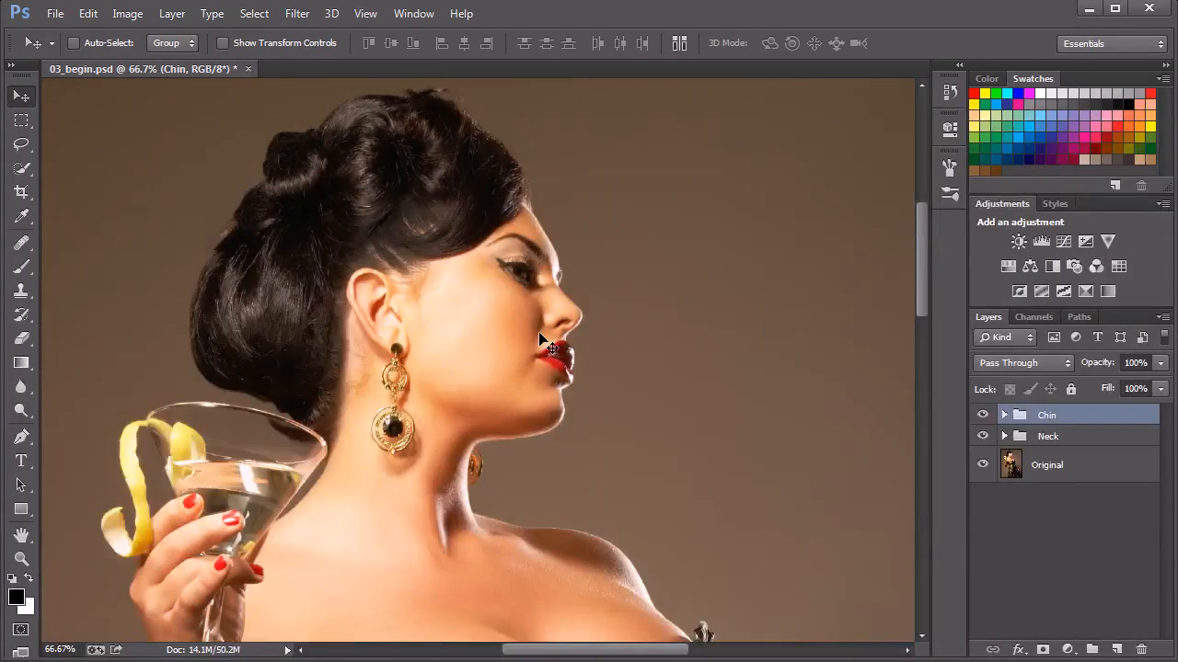